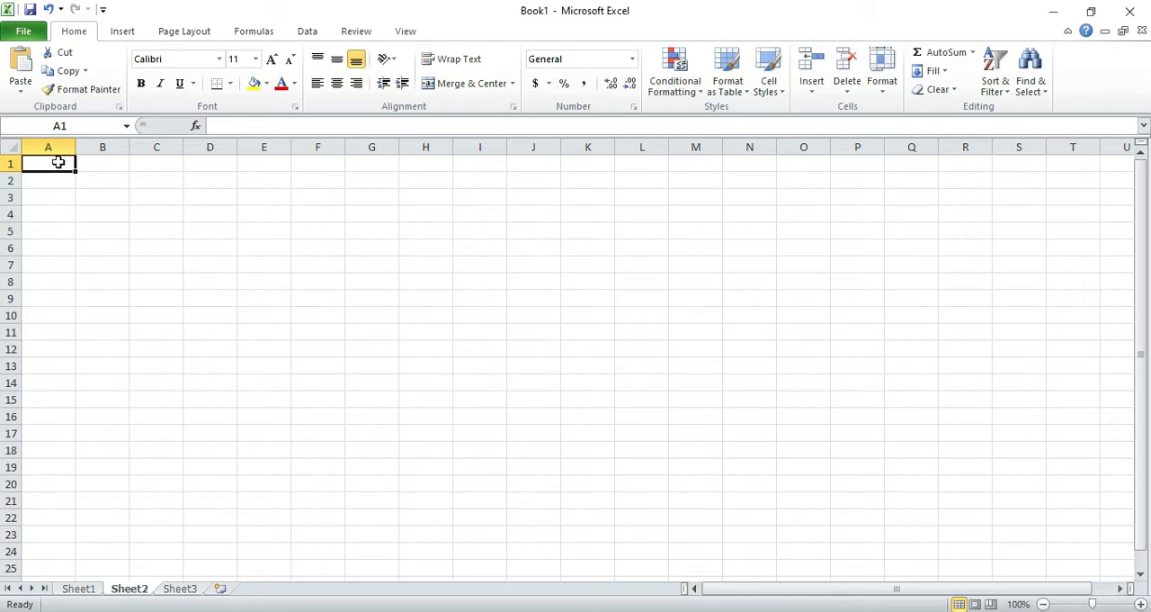
# - Add two blank worksheets after Sheet3 in the workbook
pyautogui.click(88, 162)
pyautogui.click(154, 160)
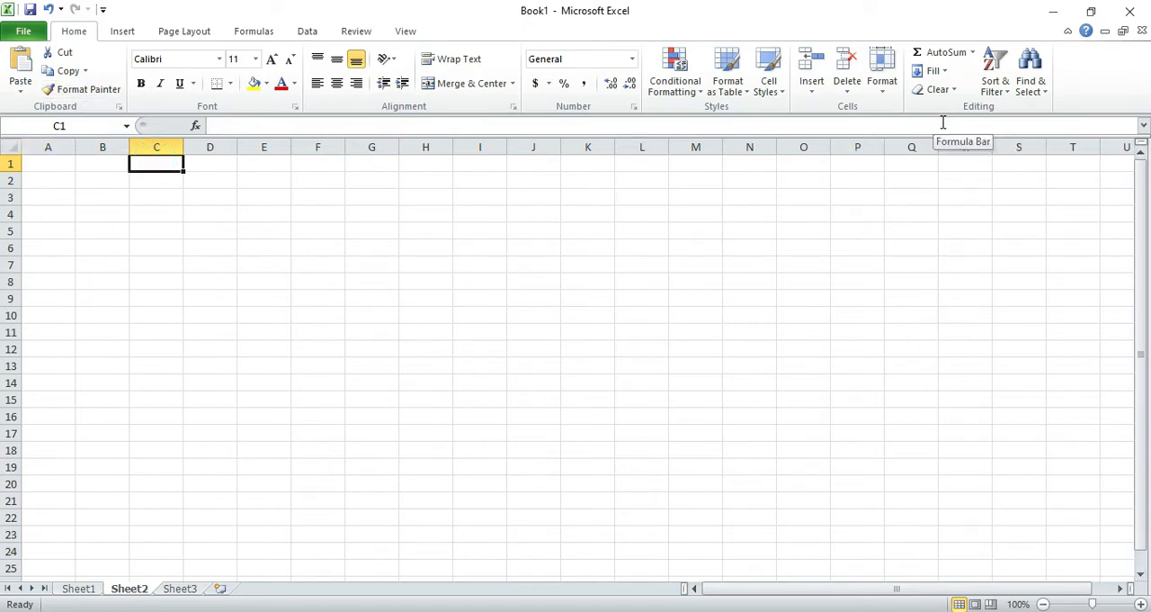
pyautogui.click(221, 590)
pyautogui.click(272, 589)
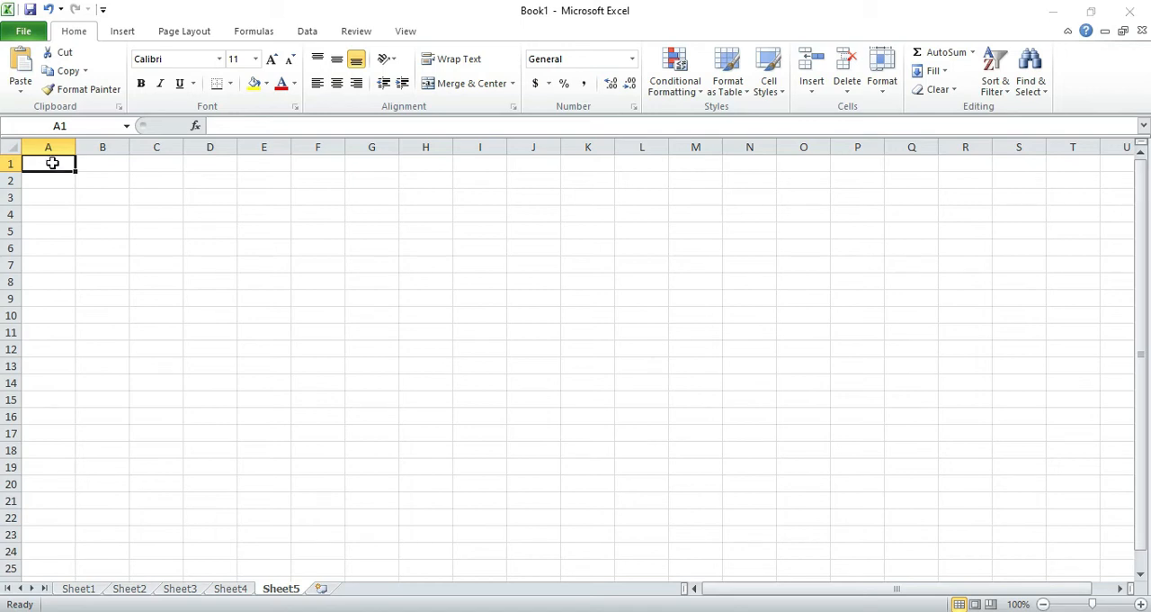
pyautogui.moveTo(51, 164); pyautogui.dragTo(15, 387)
pyautogui.moveTo(87, 164); pyautogui.dragTo(583, 163)
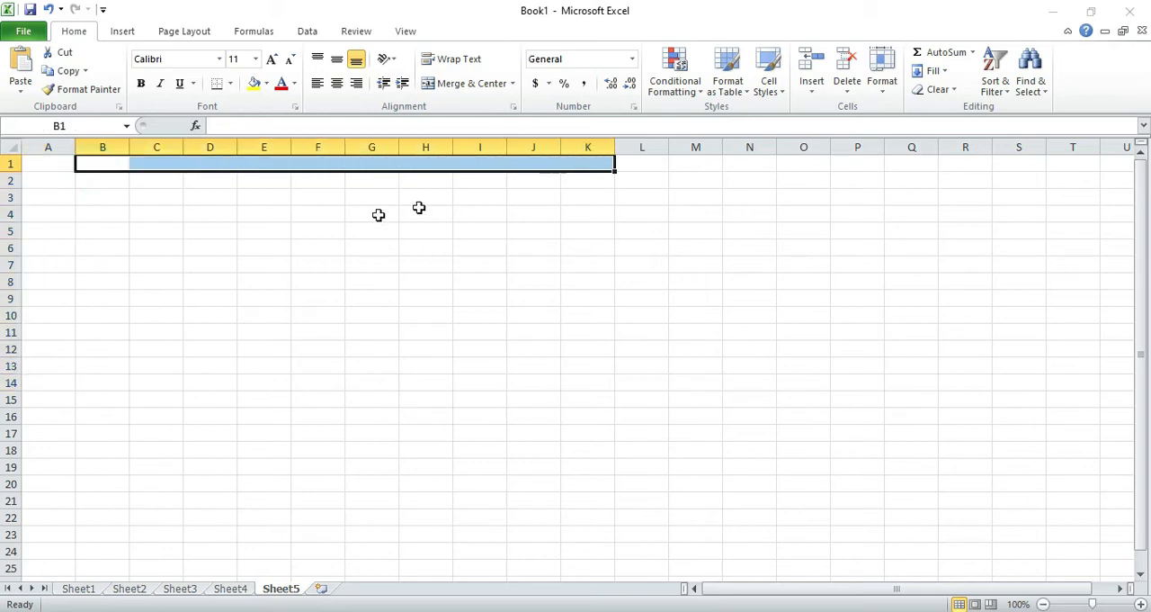
pyautogui.click(97, 206)
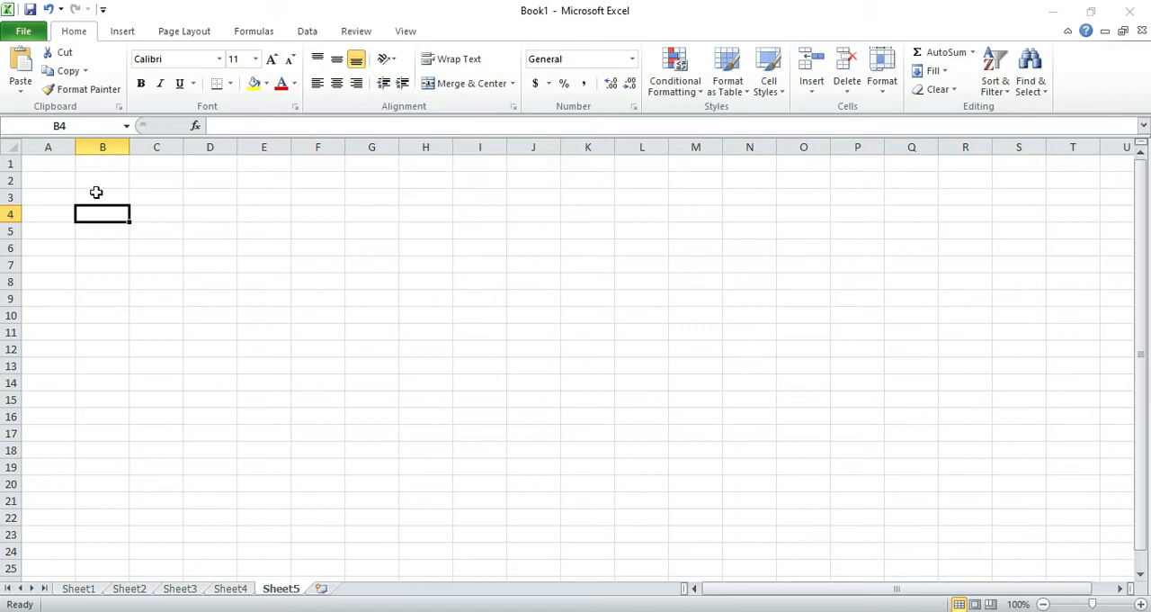
pyautogui.click(70, 126)
pyautogui.click(244, 254)
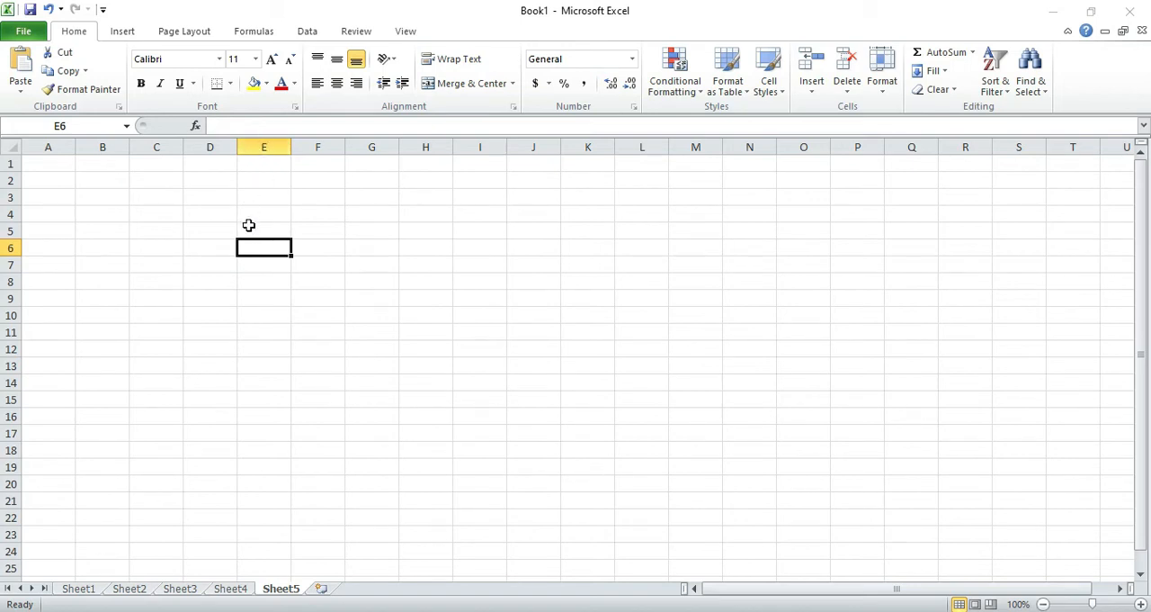
pyautogui.click(69, 125)
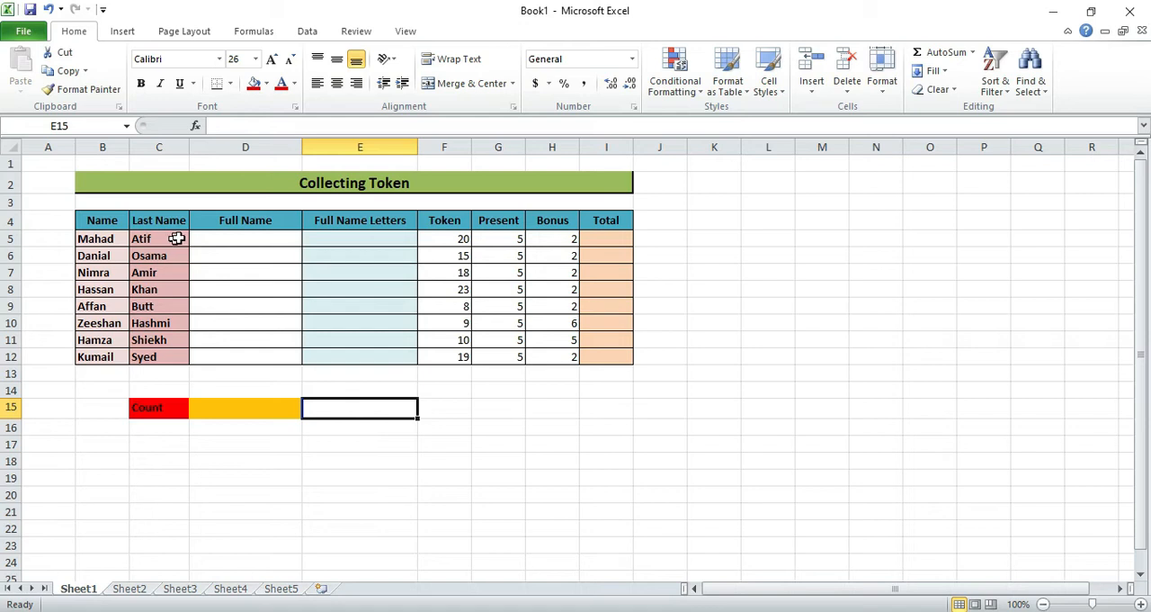
# - Insert the CONCATENATE function from the Text category into the first Full Name cell, D5, on Sheet1
pyautogui.click(214, 240)
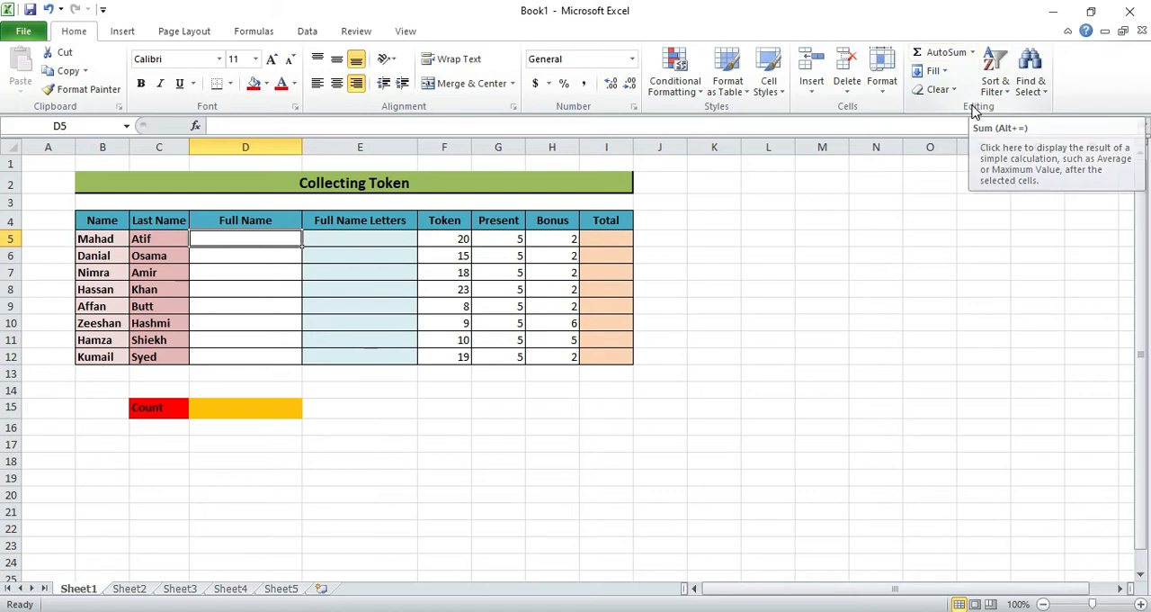
pyautogui.click(973, 54)
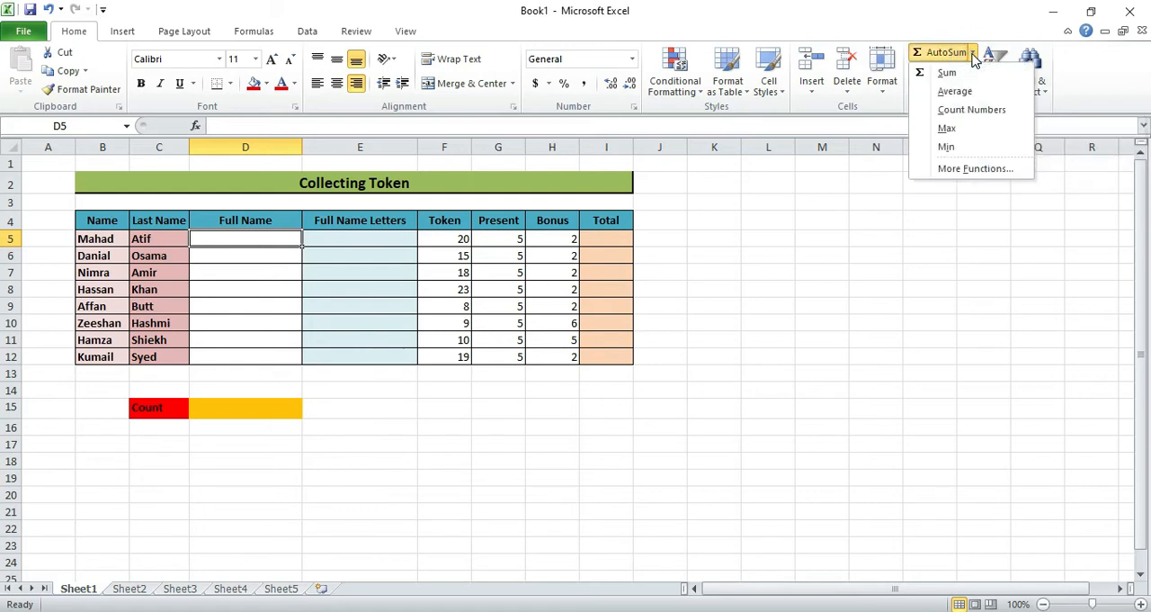
pyautogui.click(968, 176)
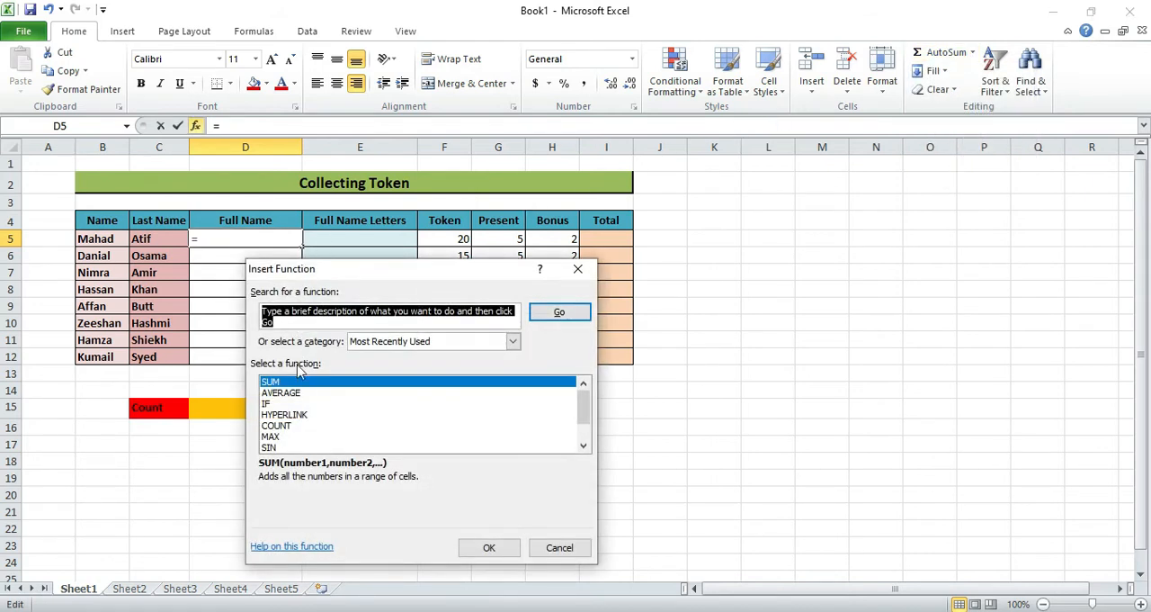
pyautogui.click(499, 343)
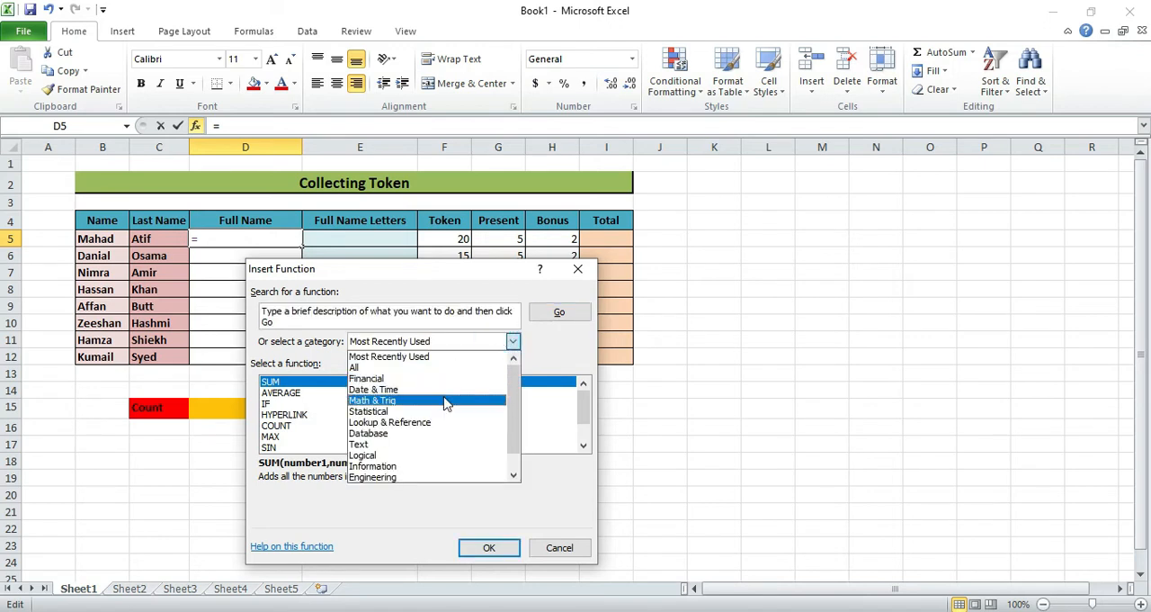
pyautogui.click(389, 343)
pyautogui.click(388, 343)
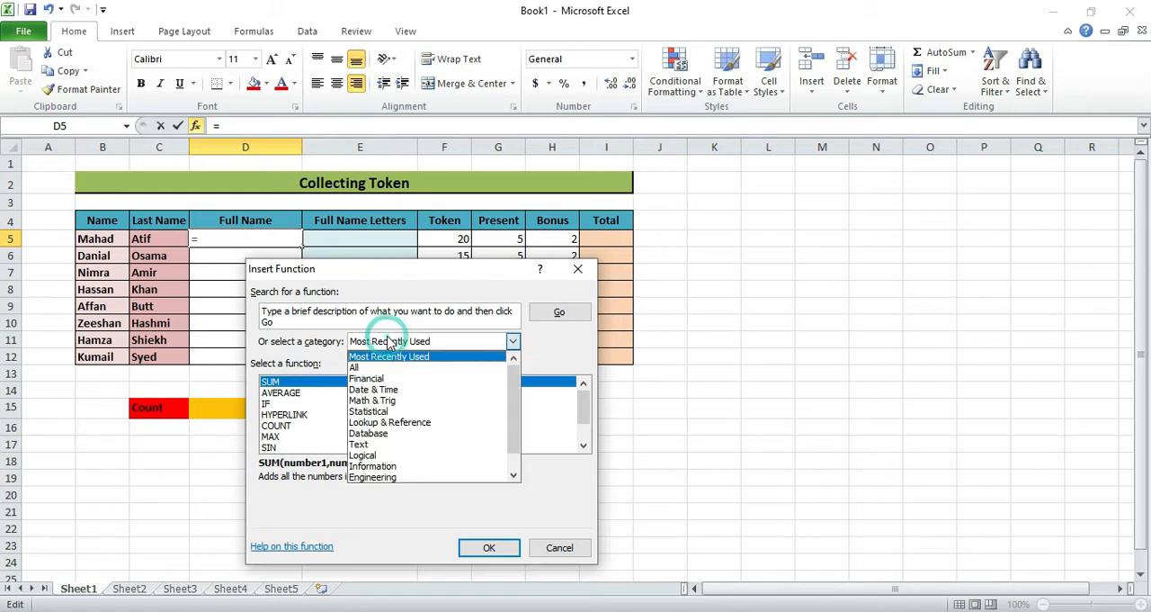
pyautogui.click(380, 446)
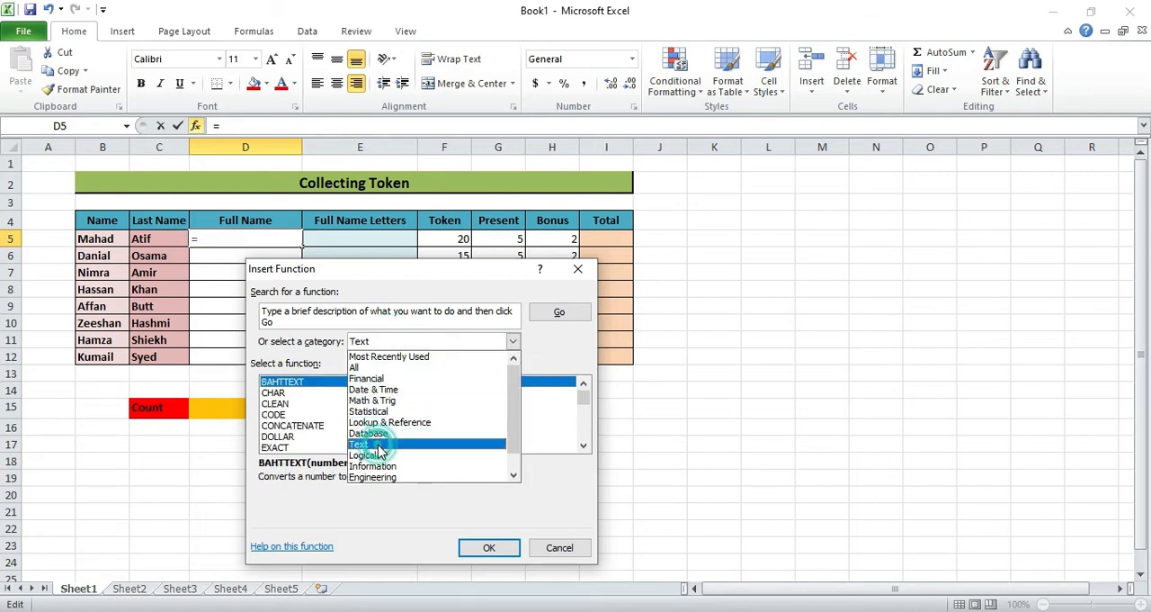
pyautogui.click(304, 425)
pyautogui.click(484, 548)
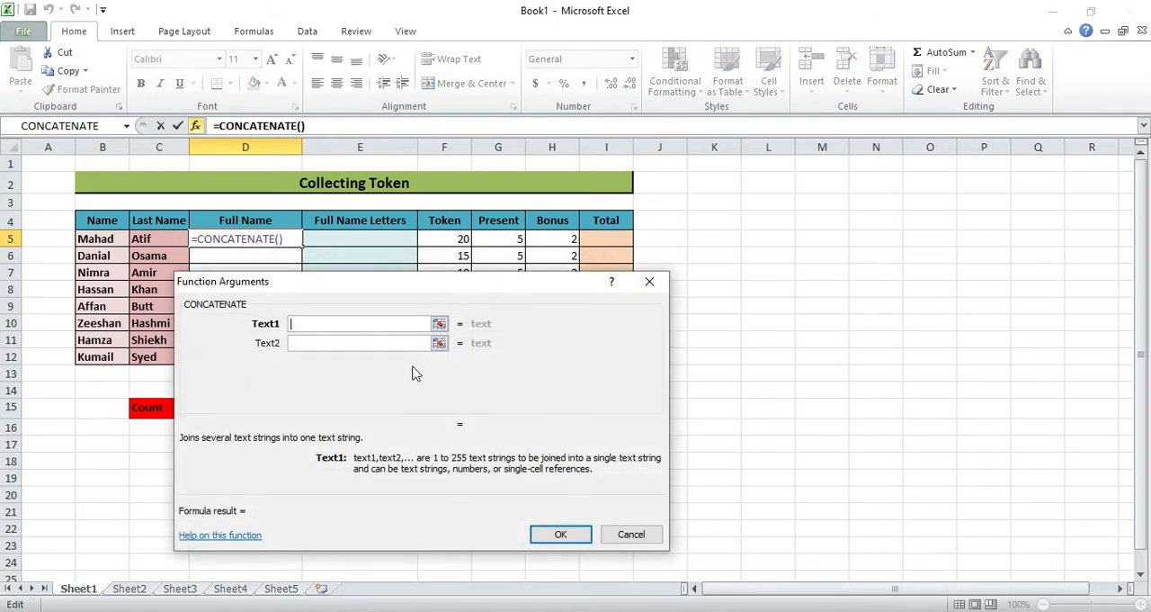
# - Set the CONCATENATE arguments Text1 to B5 and Text2 to C5
pyautogui.click(438, 324)
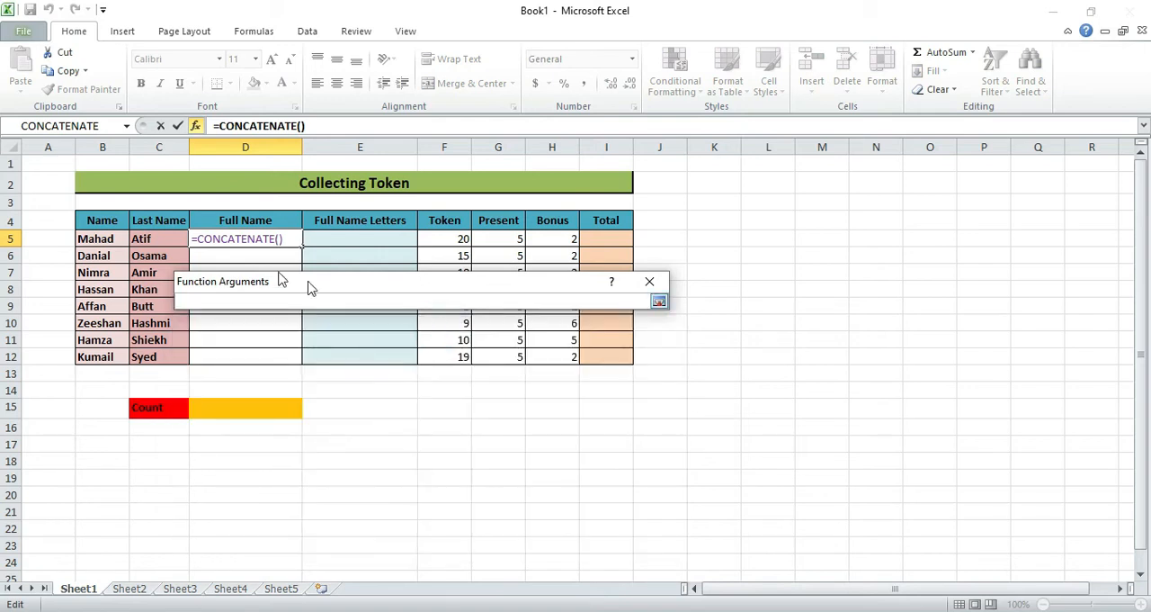
pyautogui.click(98, 239)
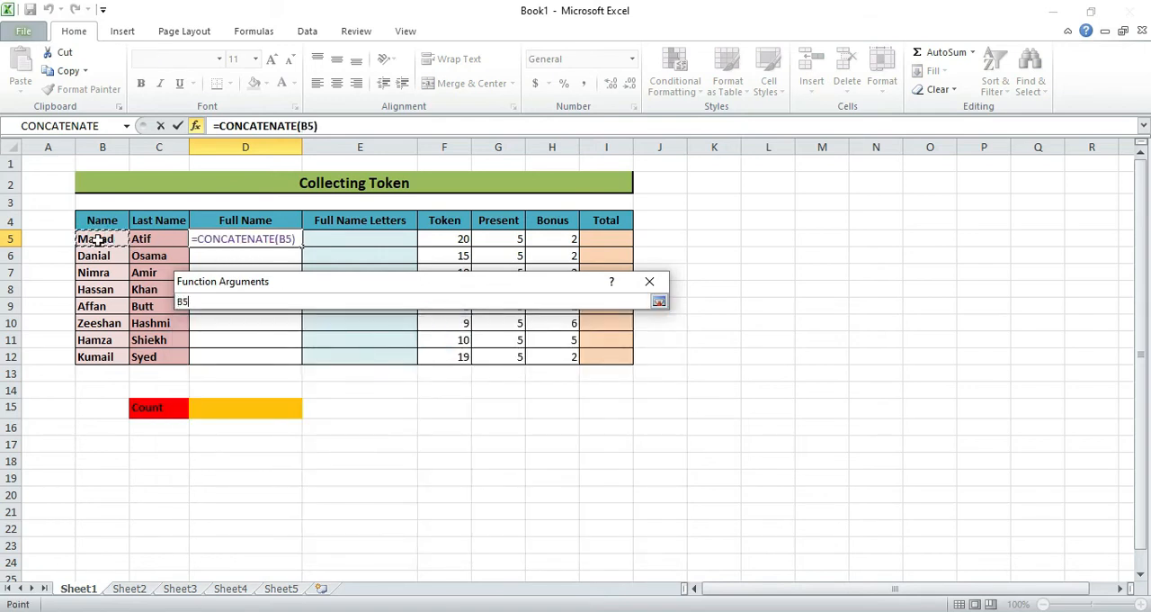
pyautogui.press('Return')
pyautogui.click(325, 343)
pyautogui.click(160, 240)
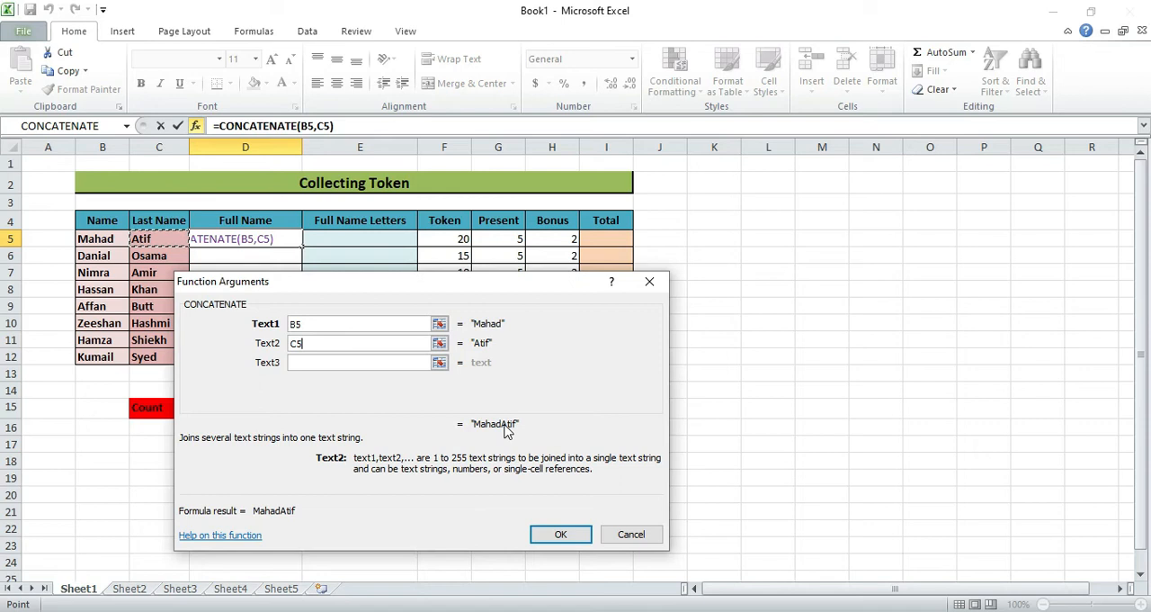
# - Complete the formula as =CONCATENATE(B5," ",C5), with a space as Text2, and fill it down the Full Name column through D12
pyautogui.doubleClick(321, 346)
pyautogui.write('"')
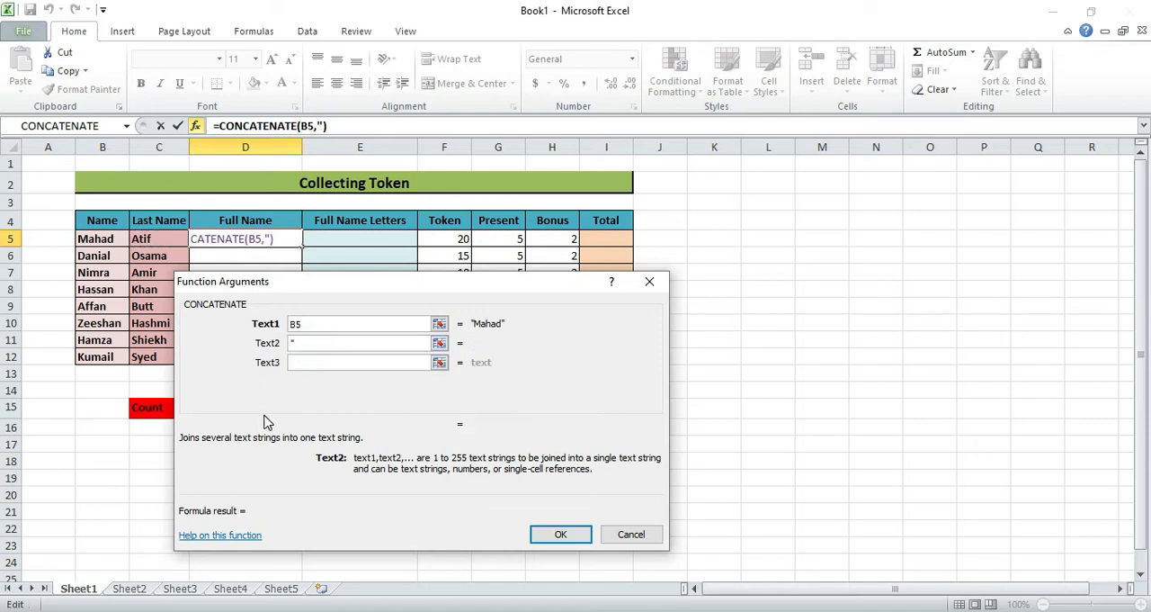
pyautogui.write(' "')
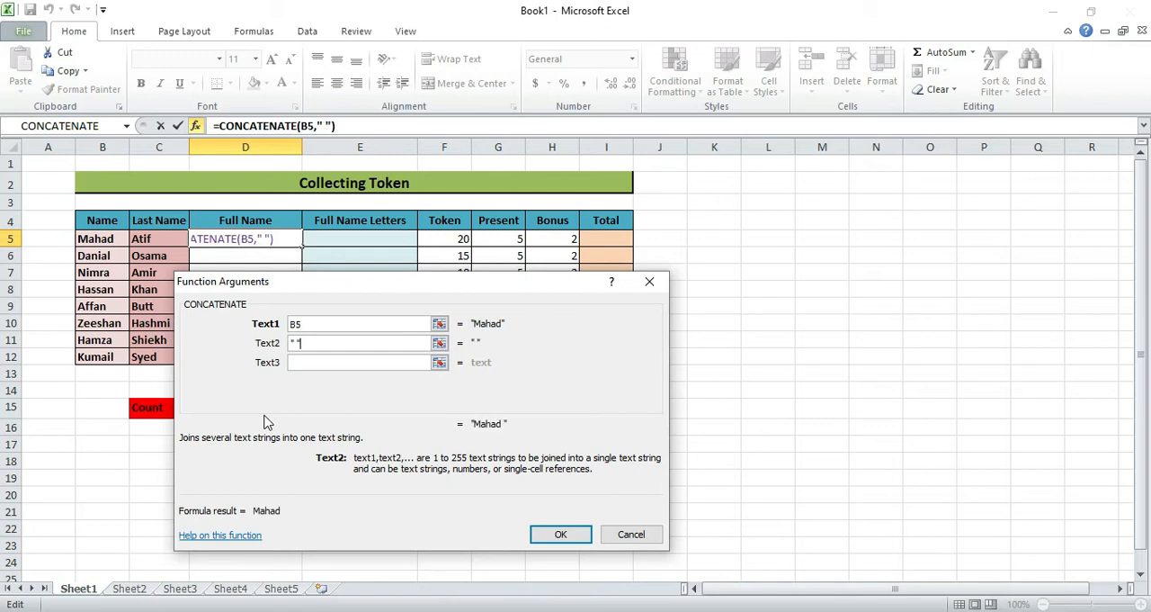
pyautogui.click(378, 362)
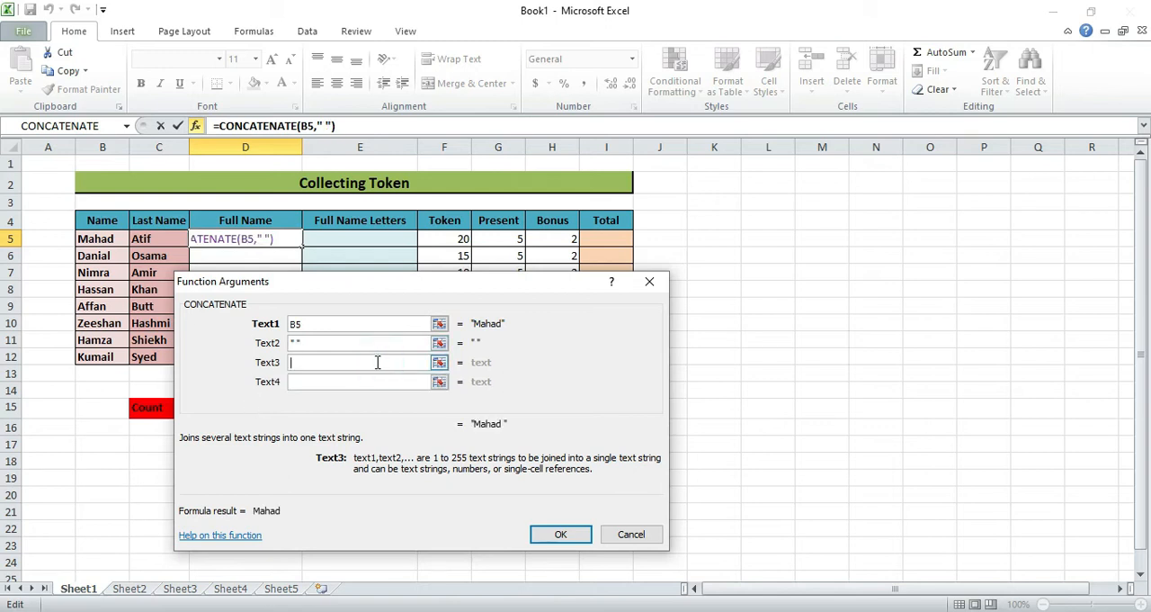
pyautogui.click(159, 238)
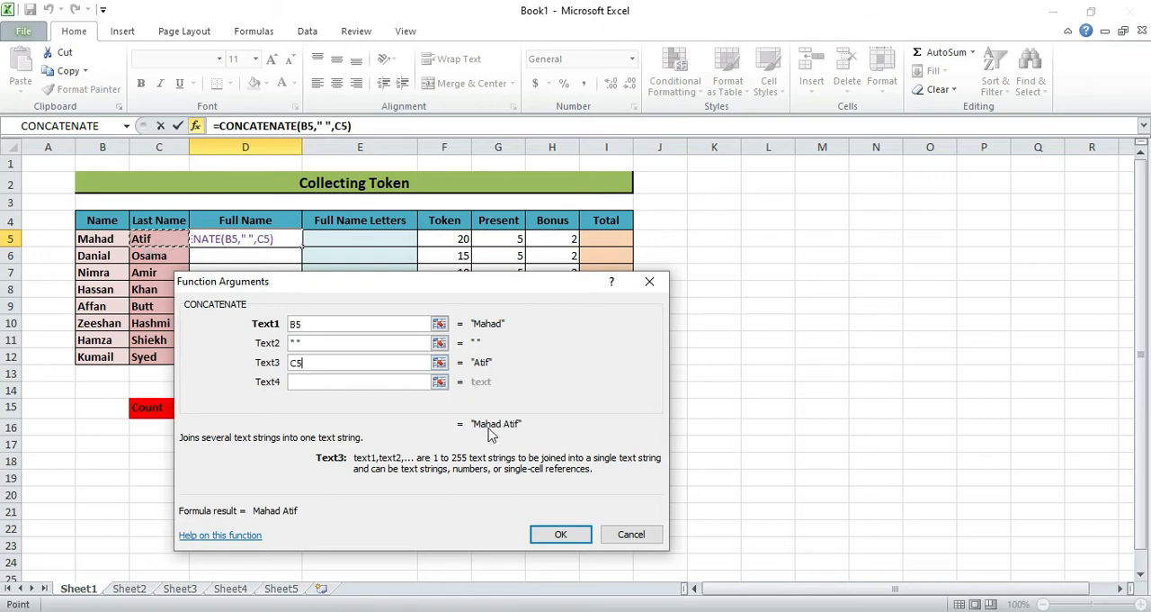
pyautogui.click(556, 534)
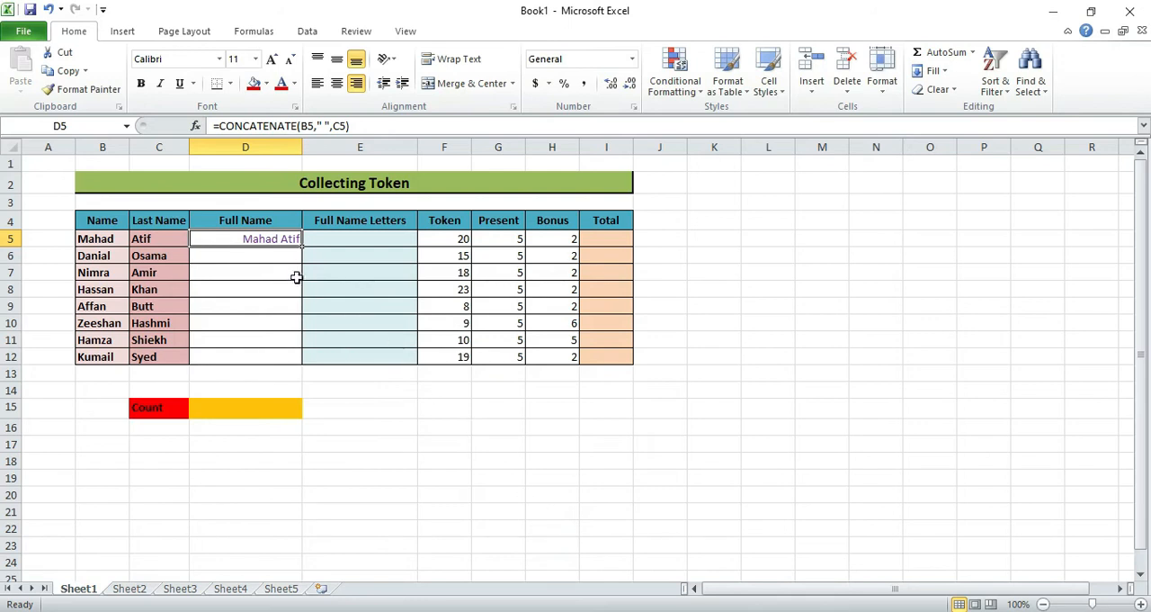
pyautogui.moveTo(300, 245); pyautogui.dragTo(289, 359)
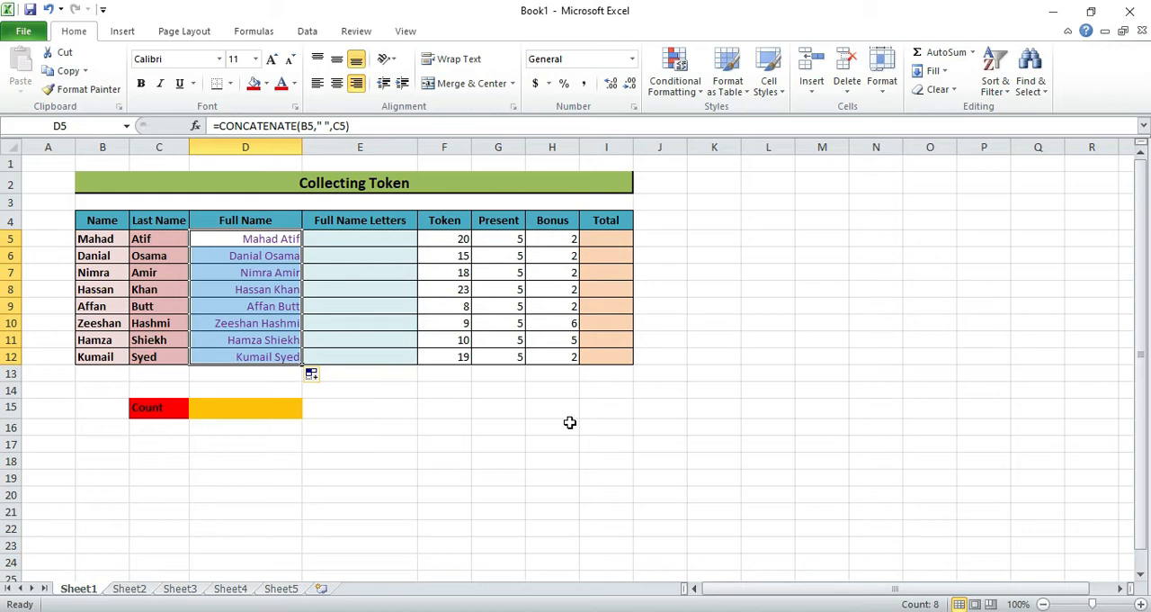
# - Start inserting a function in the first Full Name Letters cell, E5, and list the functions of the All category
pyautogui.press('Right')
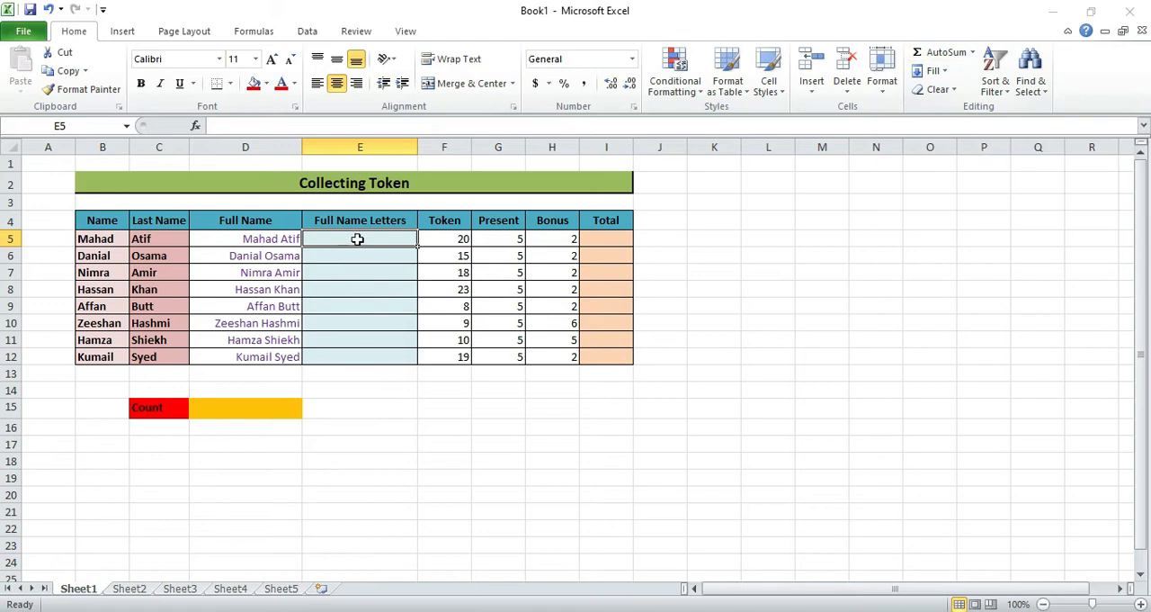
pyautogui.click(973, 54)
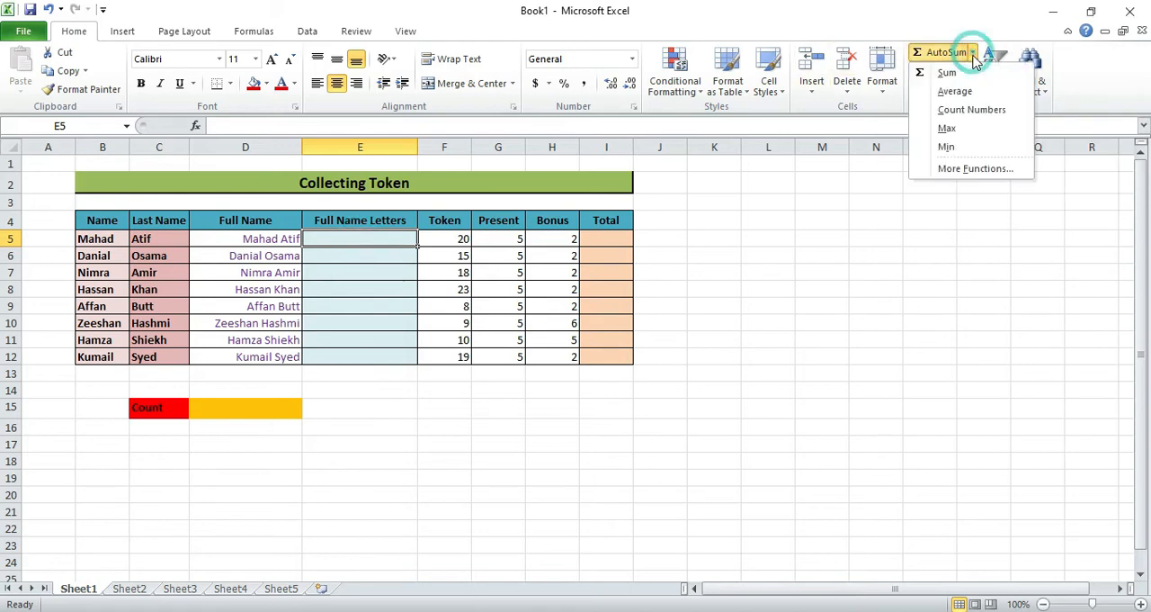
pyautogui.click(969, 170)
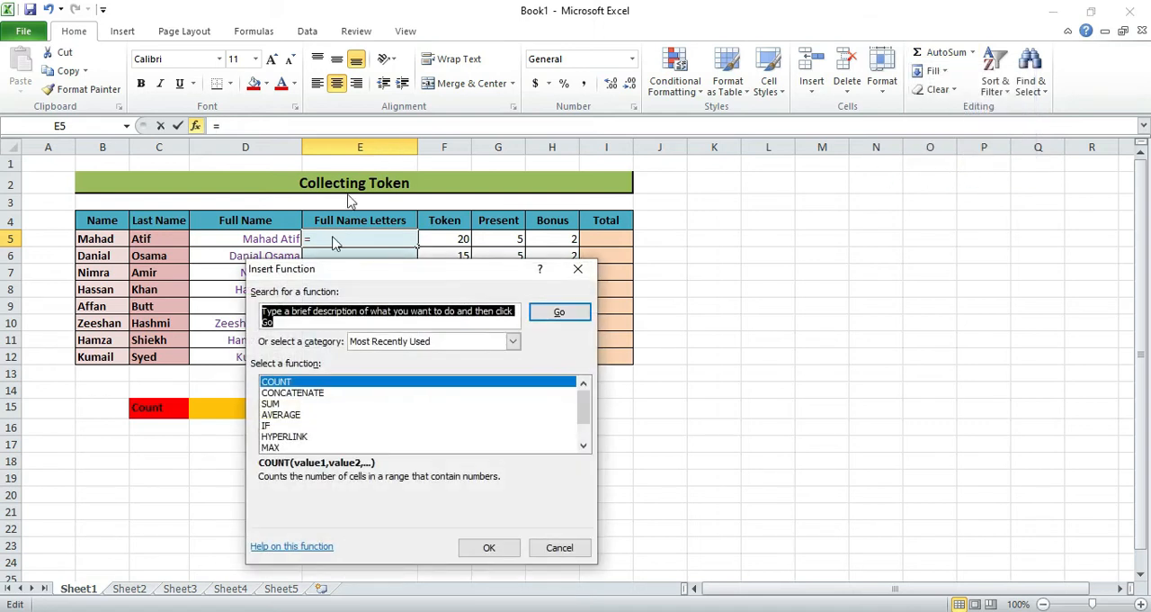
pyautogui.click(583, 445)
pyautogui.click(583, 445)
pyautogui.click(583, 445)
pyautogui.click(583, 445)
pyautogui.moveTo(583, 435); pyautogui.dragTo(582, 419)
pyautogui.click(470, 342)
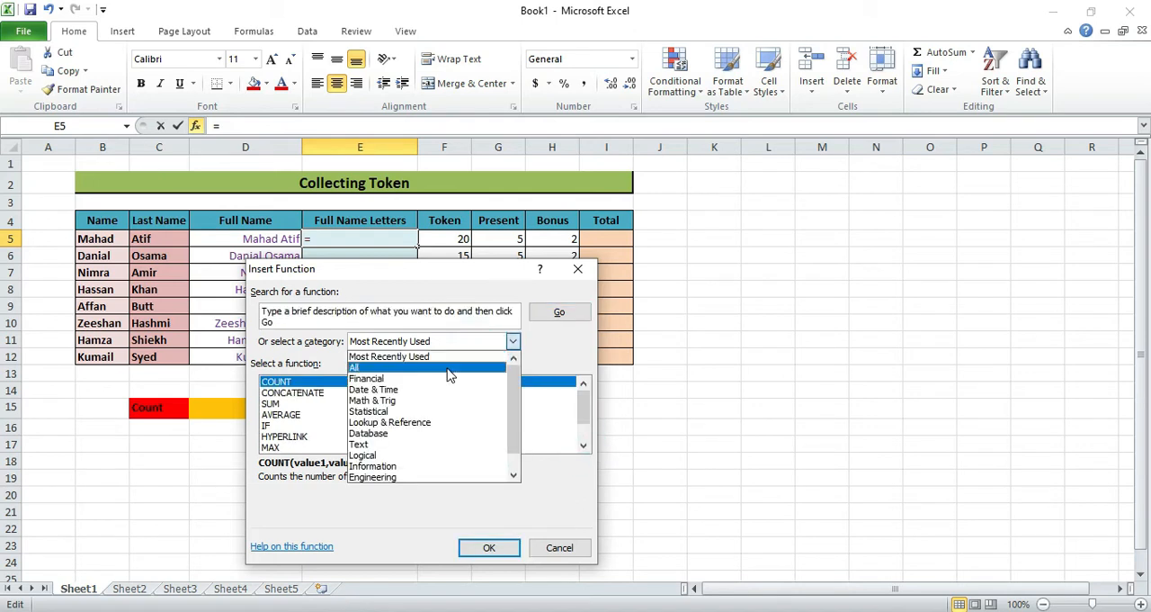
pyautogui.click(447, 364)
# - Find the LEN function in the full function list and insert it into E5
pyautogui.moveTo(585, 442); pyautogui.dragTo(584, 413)
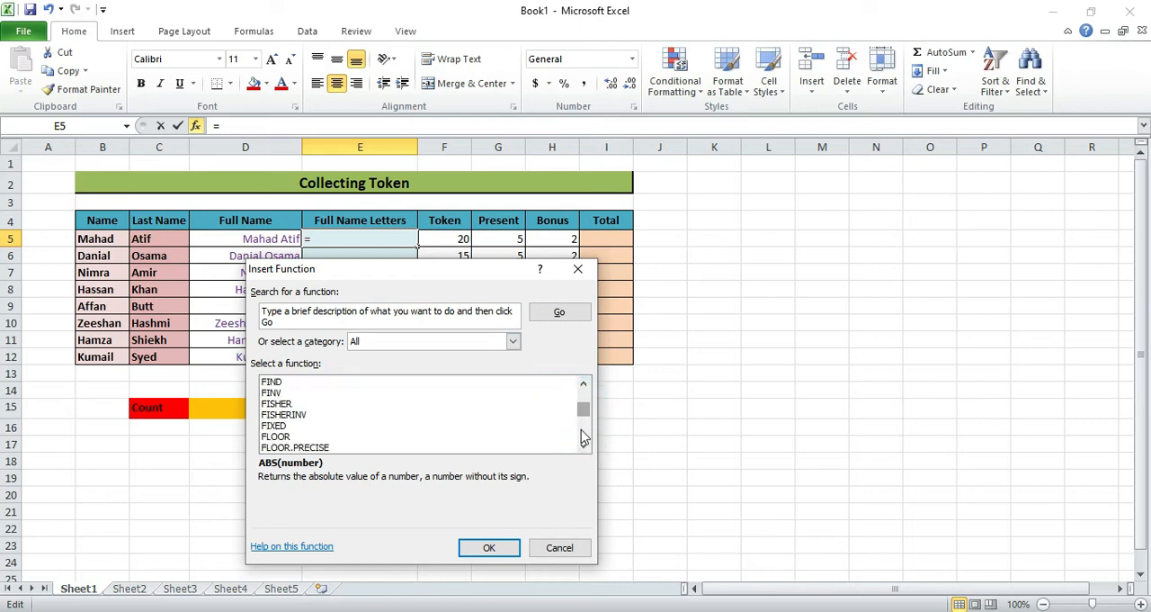
pyautogui.click(583, 438)
pyautogui.click(583, 437)
pyautogui.click(583, 437)
pyautogui.click(583, 446)
pyautogui.click(583, 446)
pyautogui.moveTo(583, 447); pyautogui.dragTo(583, 445)
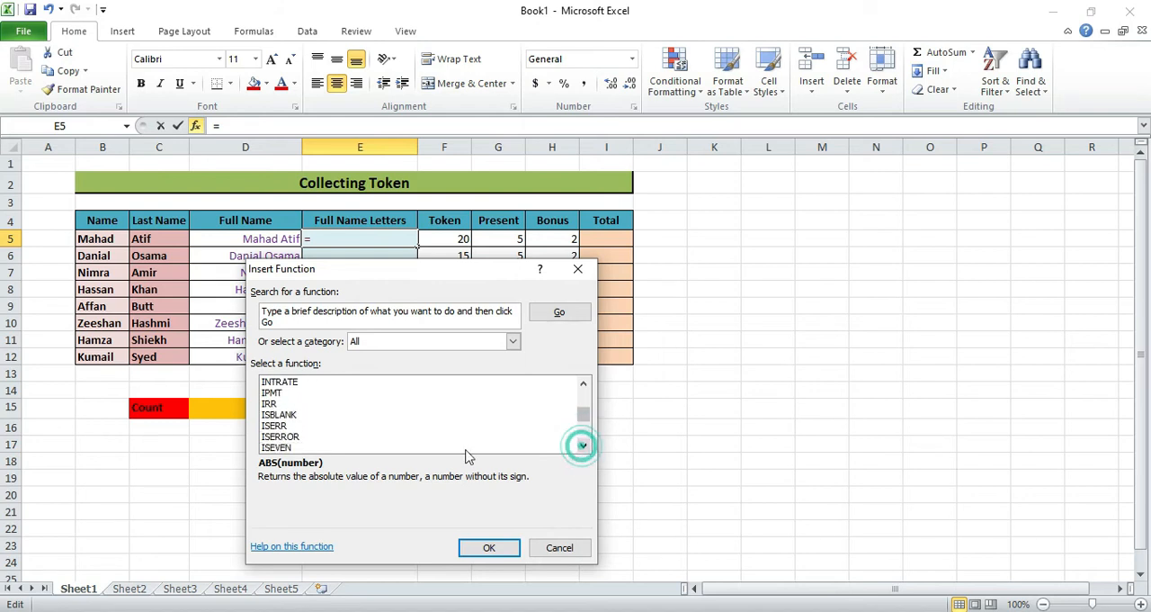
pyautogui.click(293, 447)
pyautogui.press('l')
pyautogui.press('Down')
pyautogui.press('Down')
pyautogui.press('Down')
pyautogui.press('Down')
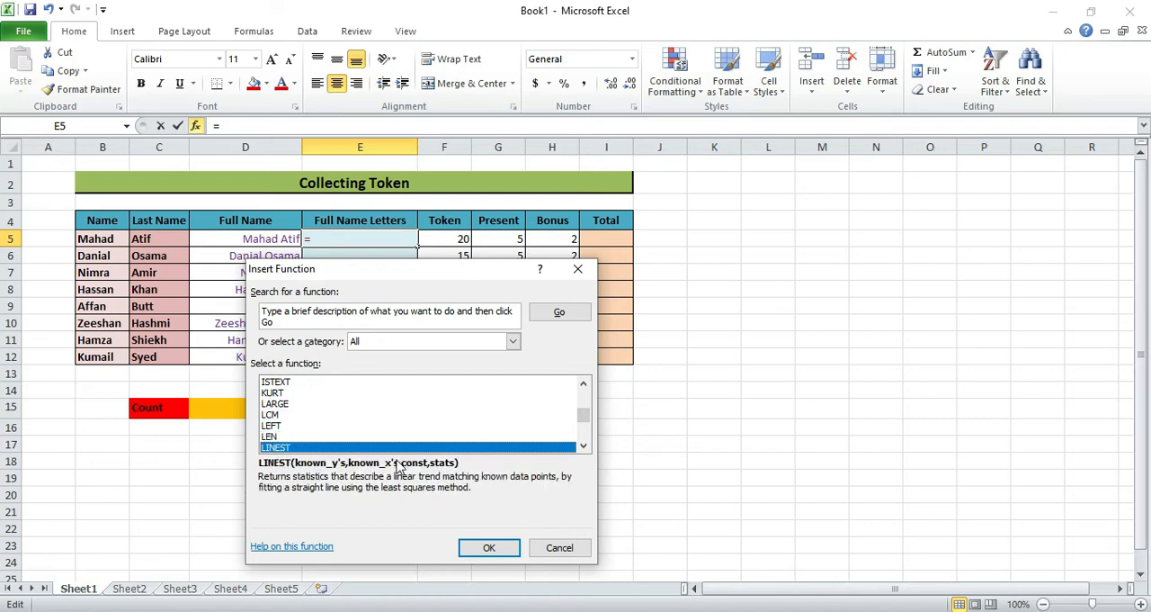
pyautogui.press('Up')
pyautogui.click(482, 545)
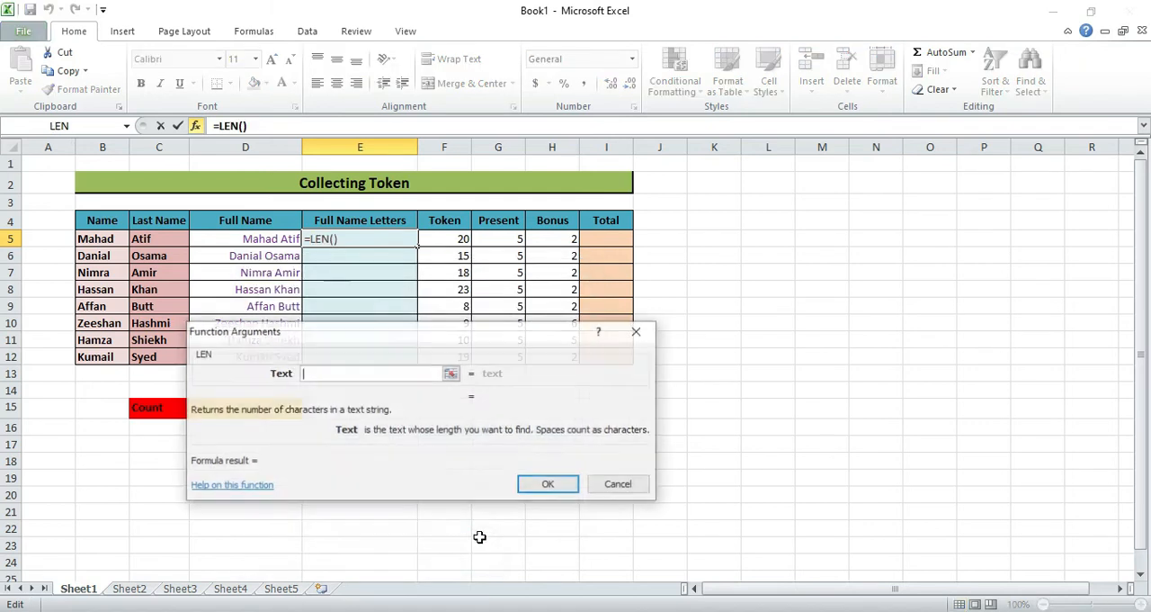
# - Set the LEN text argument to D5 and fill the formula down the Full Name Letters column through E12
pyautogui.click(450, 374)
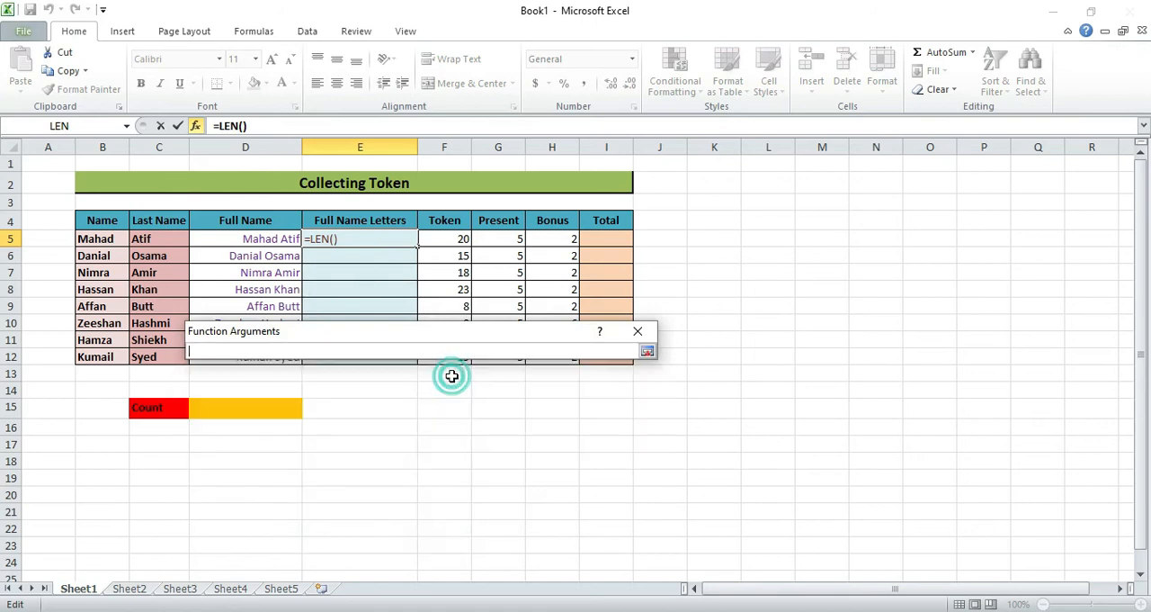
pyautogui.click(265, 239)
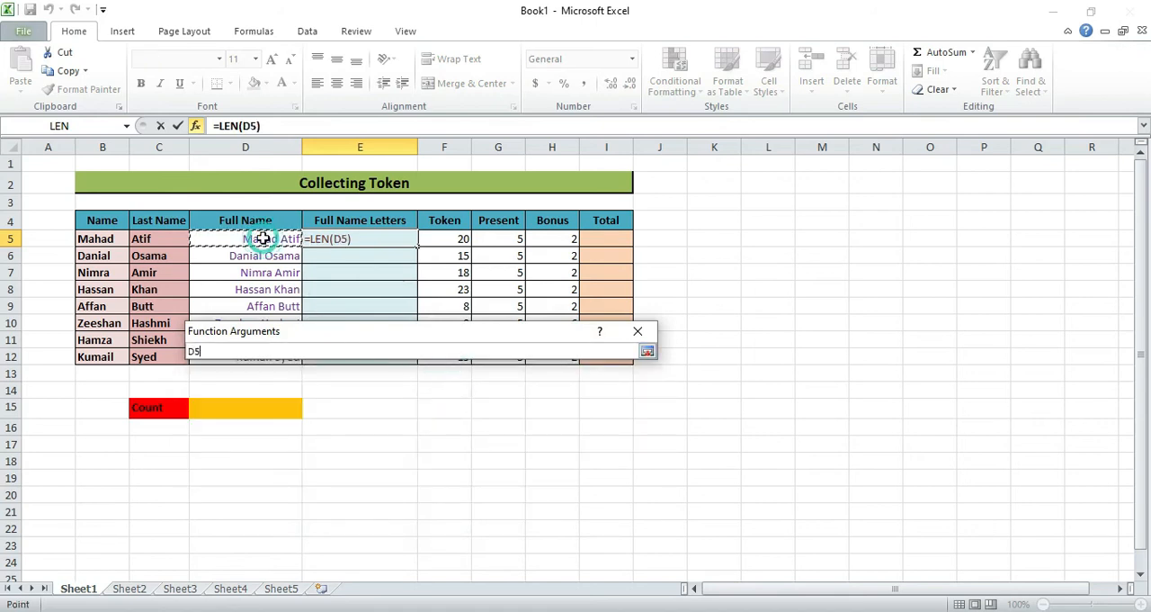
pyautogui.press('Return')
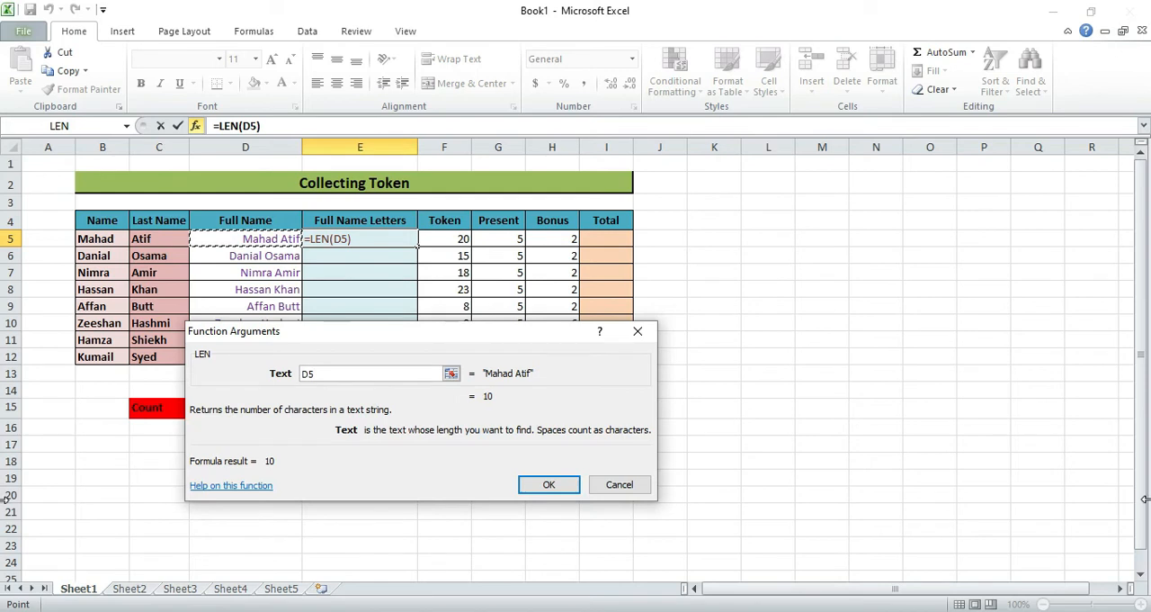
pyautogui.click(544, 486)
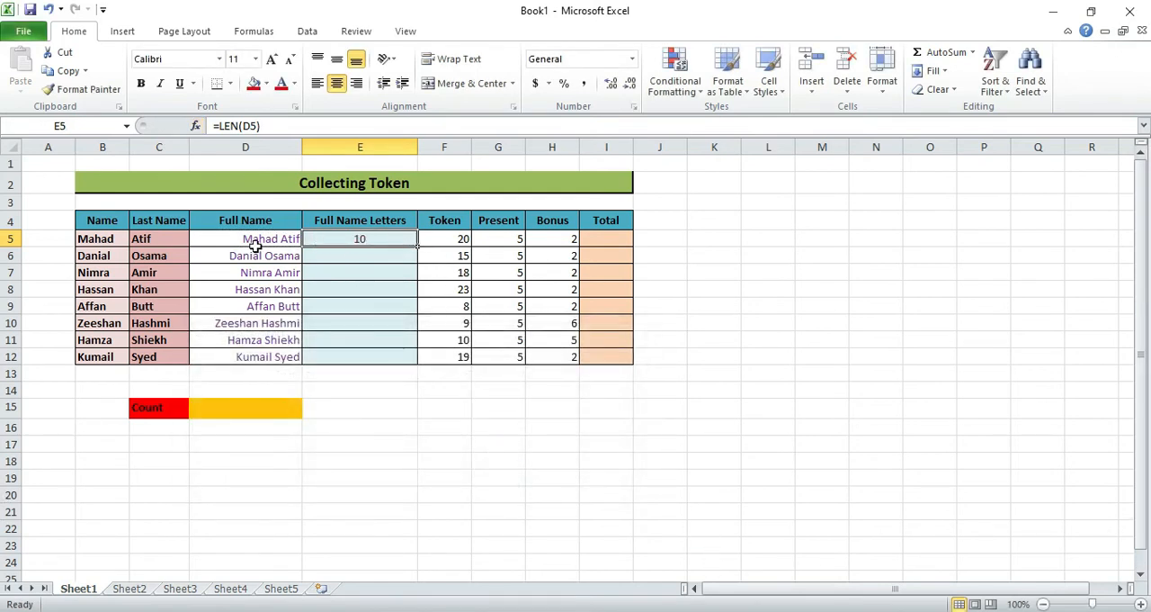
pyautogui.moveTo(417, 244); pyautogui.dragTo(403, 358)
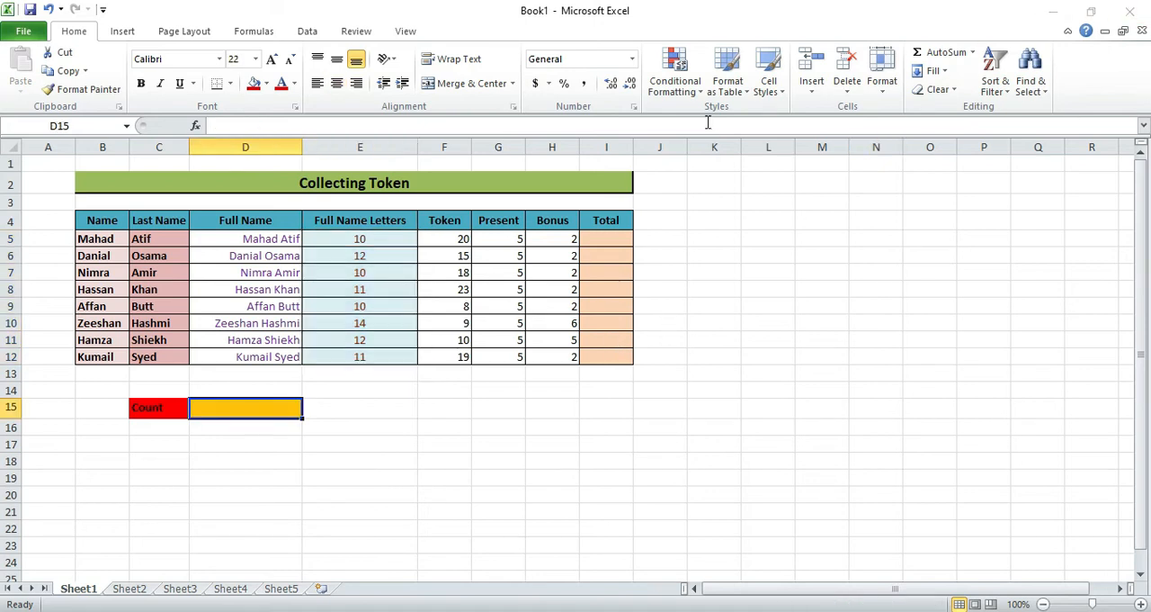
# - Insert the COUNT function into cell D15 beside the Count label
pyautogui.click(972, 54)
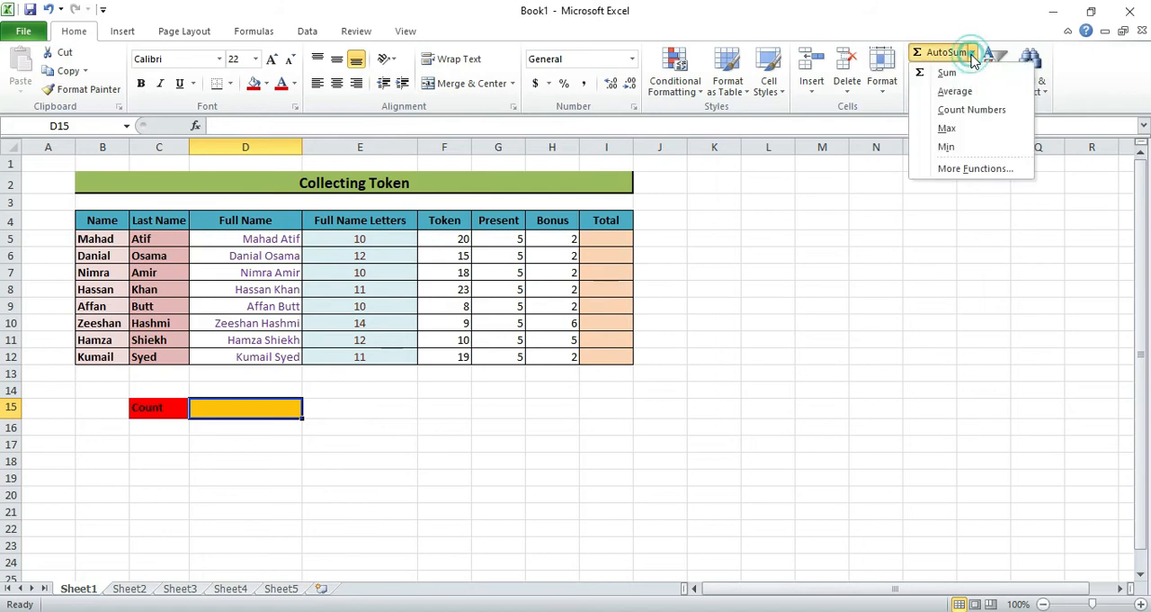
pyautogui.click(960, 169)
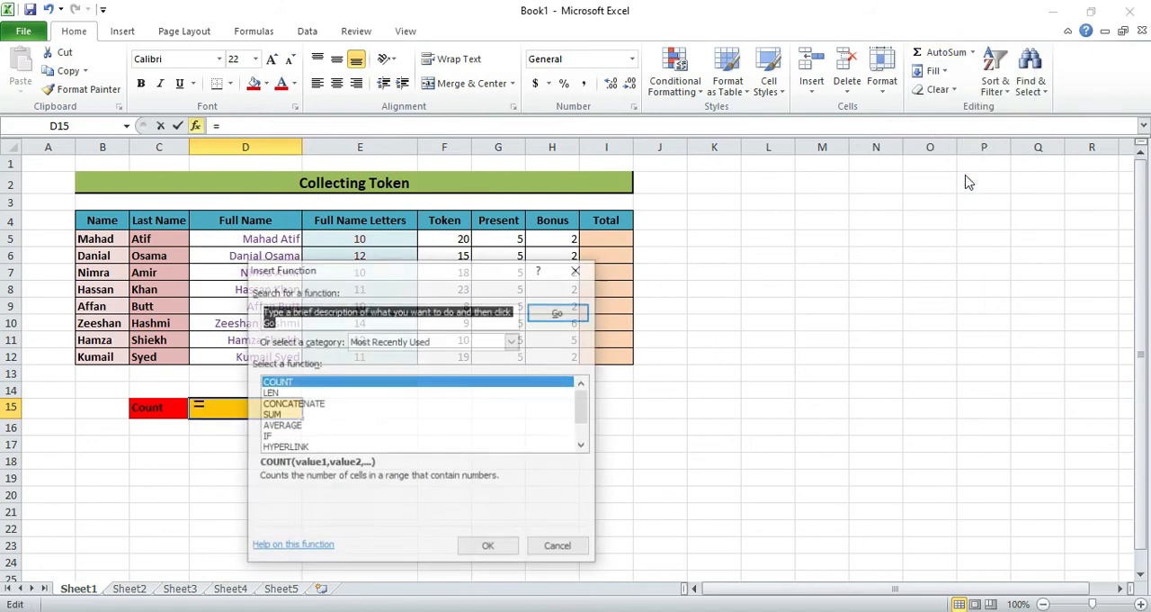
pyautogui.click(405, 342)
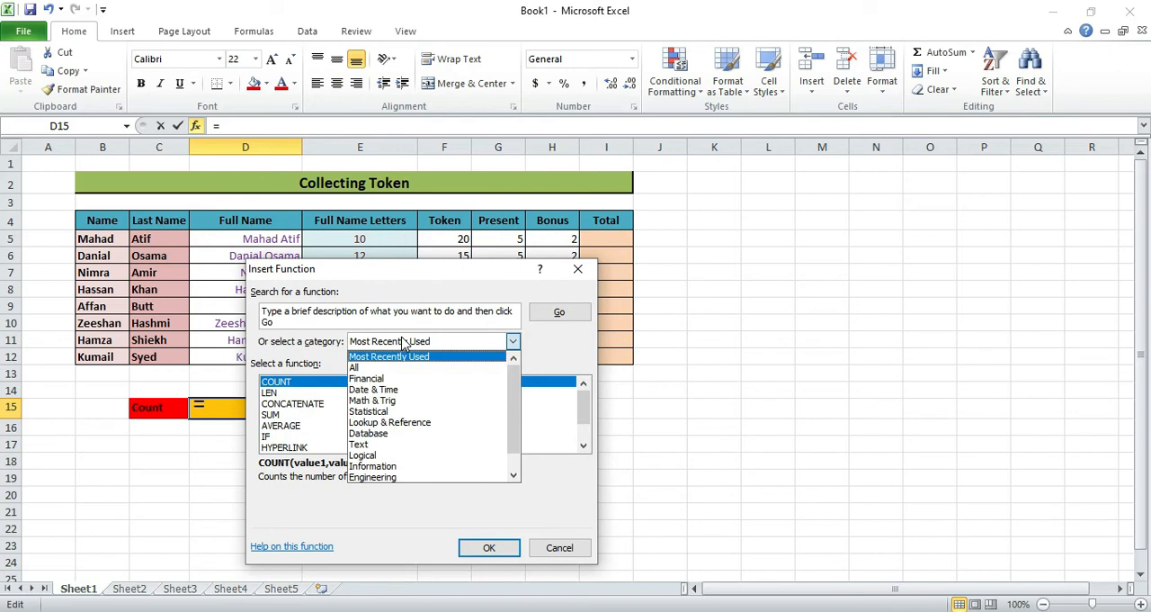
pyautogui.click(324, 386)
pyautogui.click(467, 547)
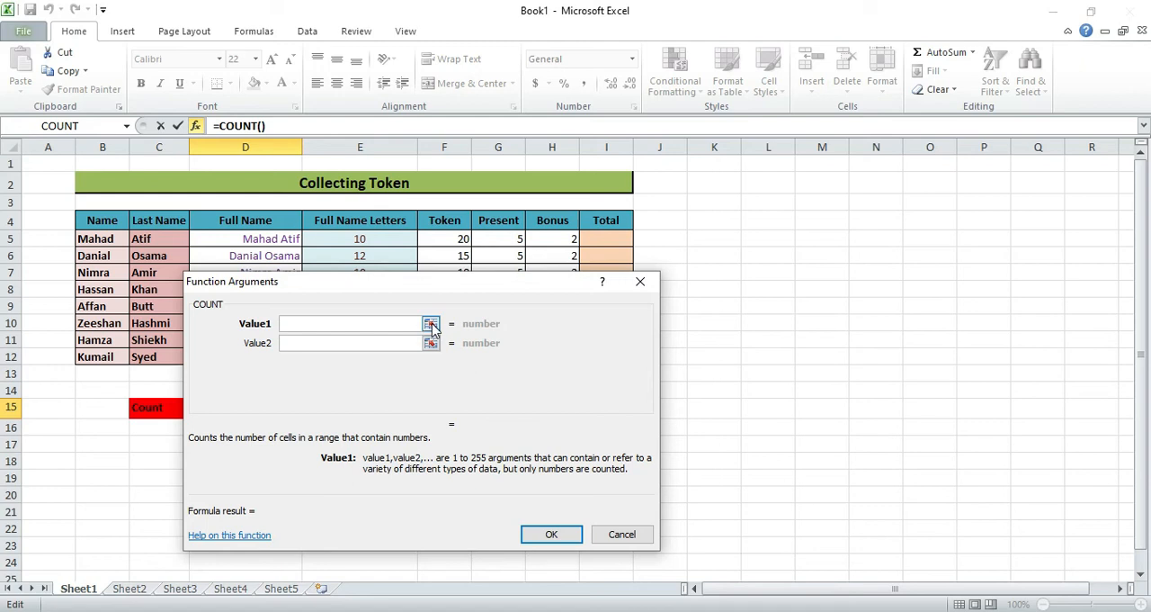
# - Set COUNT's Value1 argument to the Full Name Letters range E5:E12 and complete the formula
pyautogui.click(432, 326)
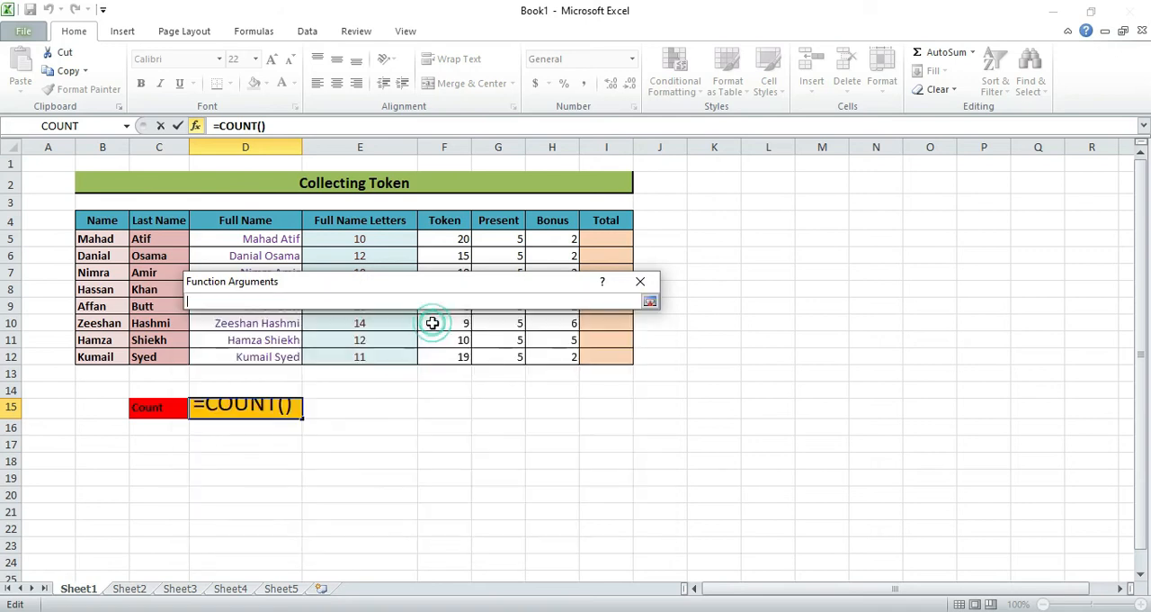
pyautogui.click(350, 243)
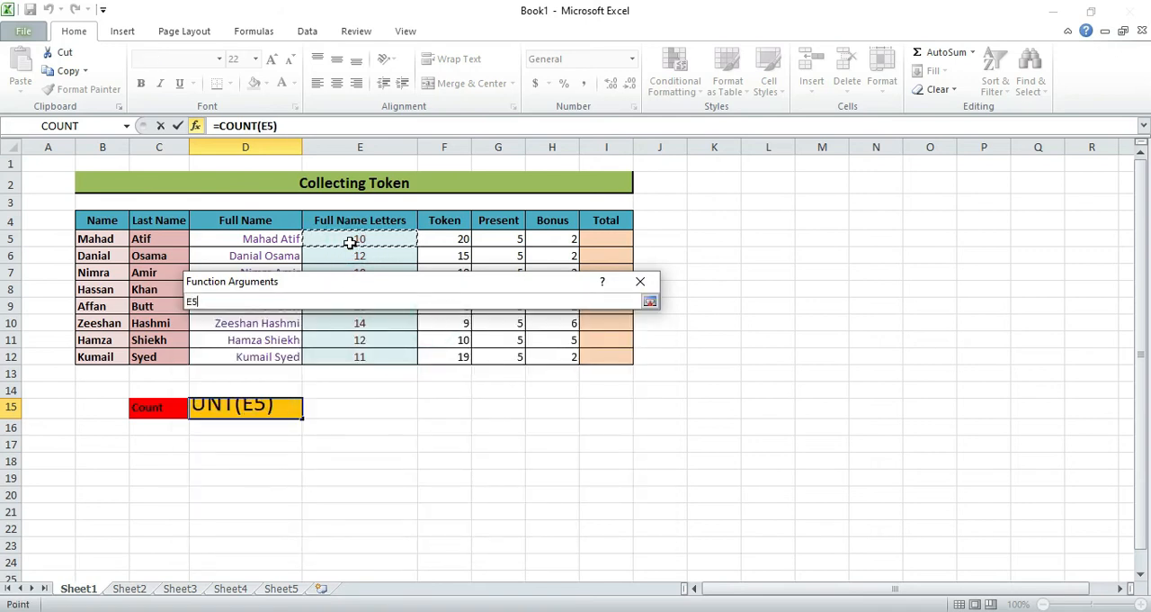
pyautogui.moveTo(417, 250); pyautogui.dragTo(412, 266)
pyautogui.click(400, 249)
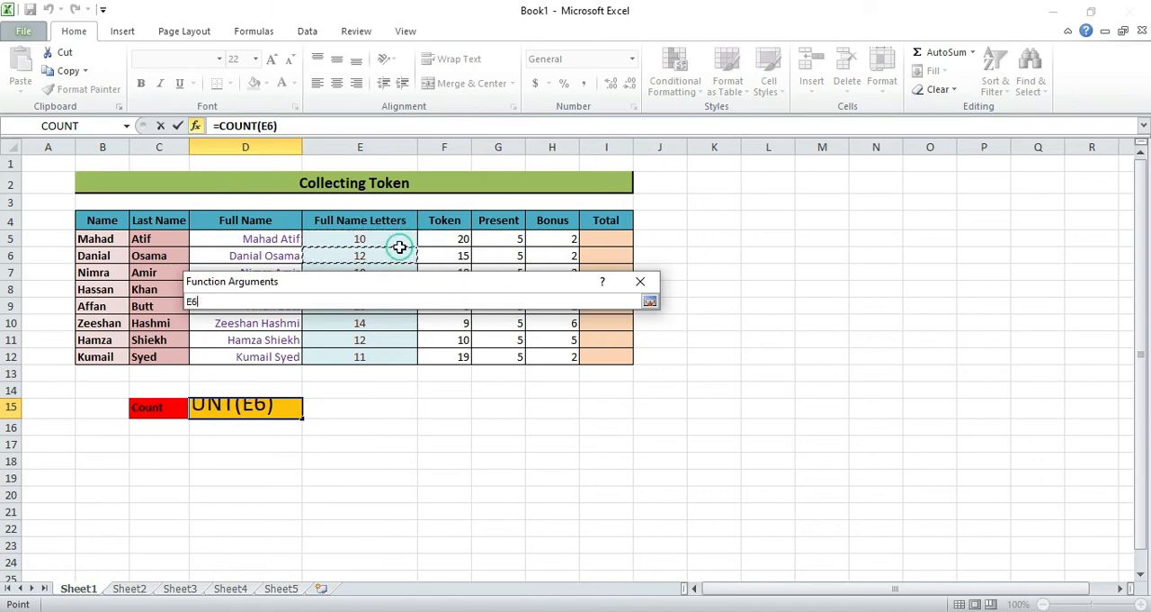
pyautogui.click(401, 238)
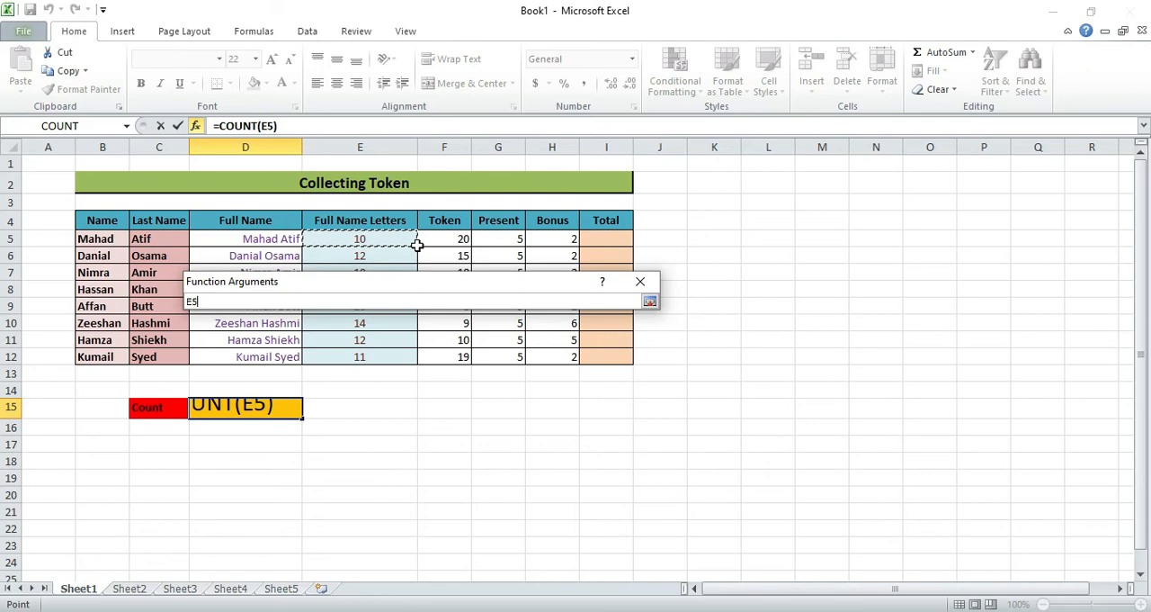
pyautogui.moveTo(413, 243); pyautogui.dragTo(395, 356)
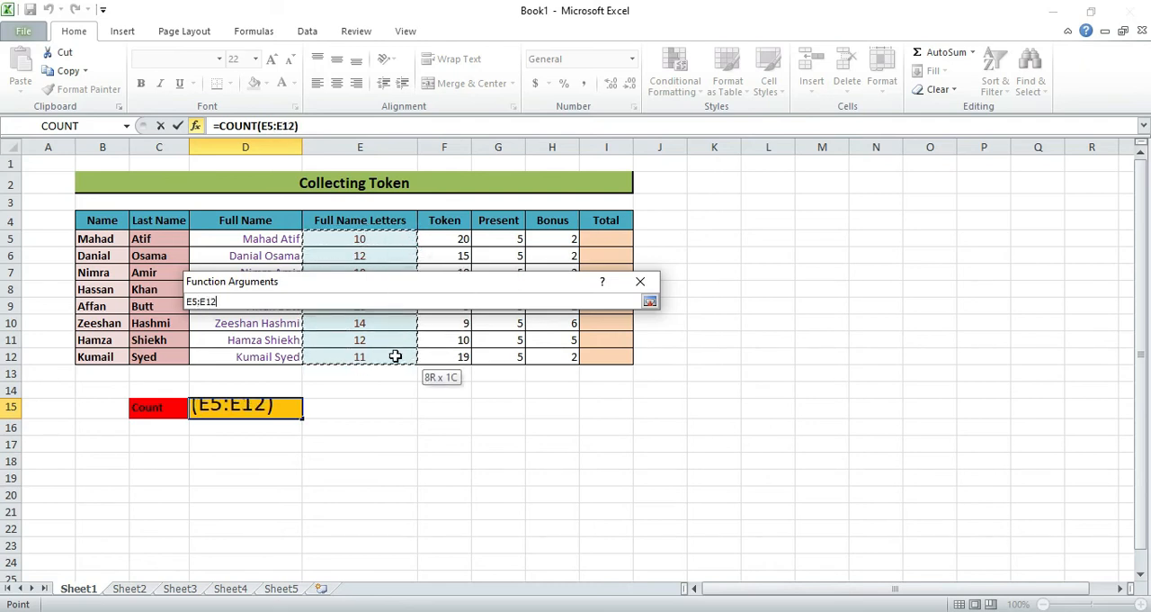
pyautogui.click(199, 302)
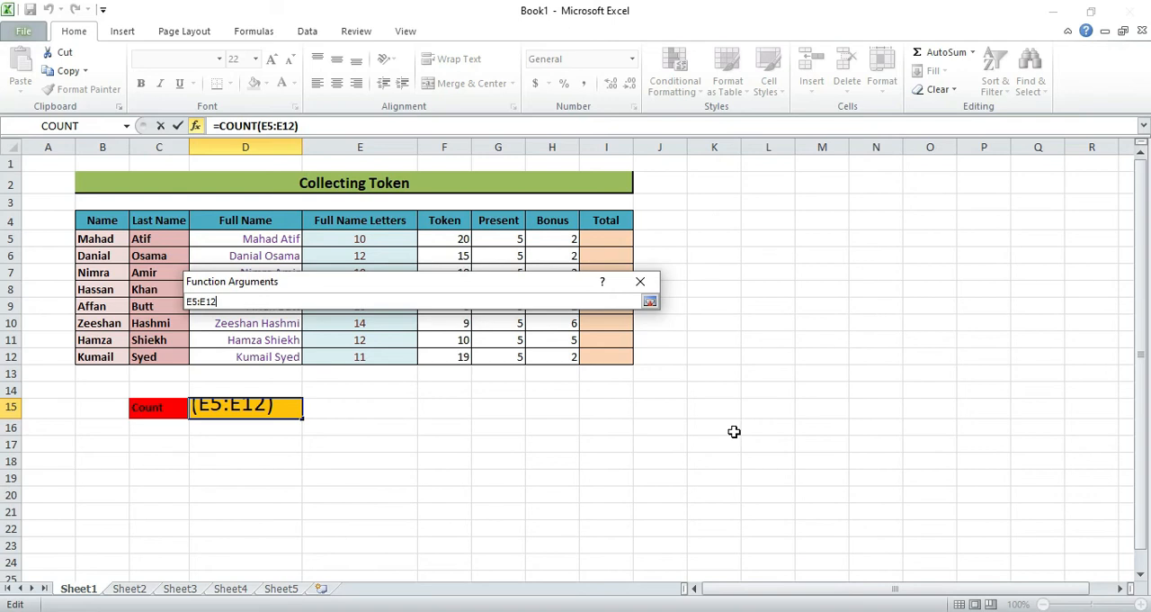
pyautogui.press('Return')
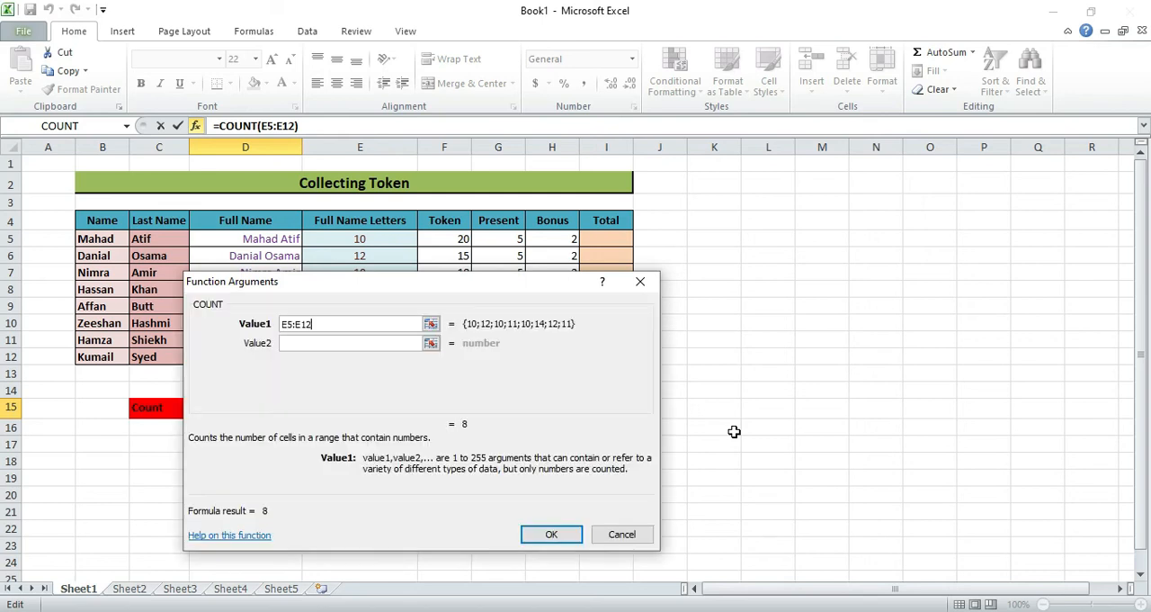
pyautogui.click(554, 537)
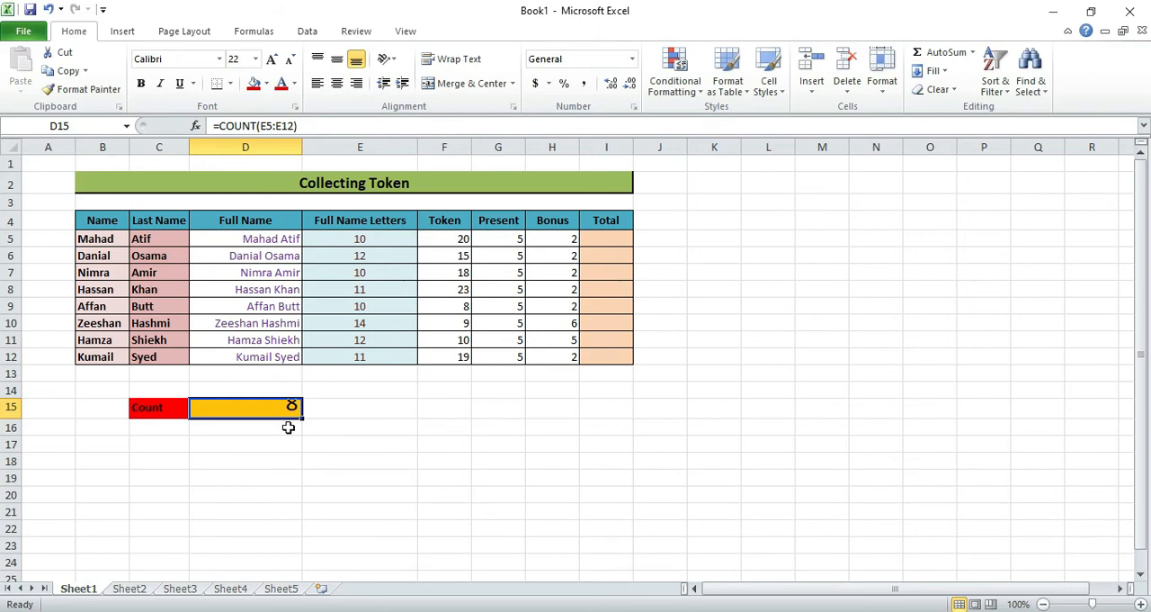
# - Shrink the font of the count result in D15 by three size steps
pyautogui.moveTo(293, 424)
pyautogui.mouseDown()
pyautogui.moveTo(283, 437)
pyautogui.moveTo(291, 403)
pyautogui.mouseUp()
pyautogui.click(288, 59)
pyautogui.click(289, 59)
pyautogui.click(289, 59)
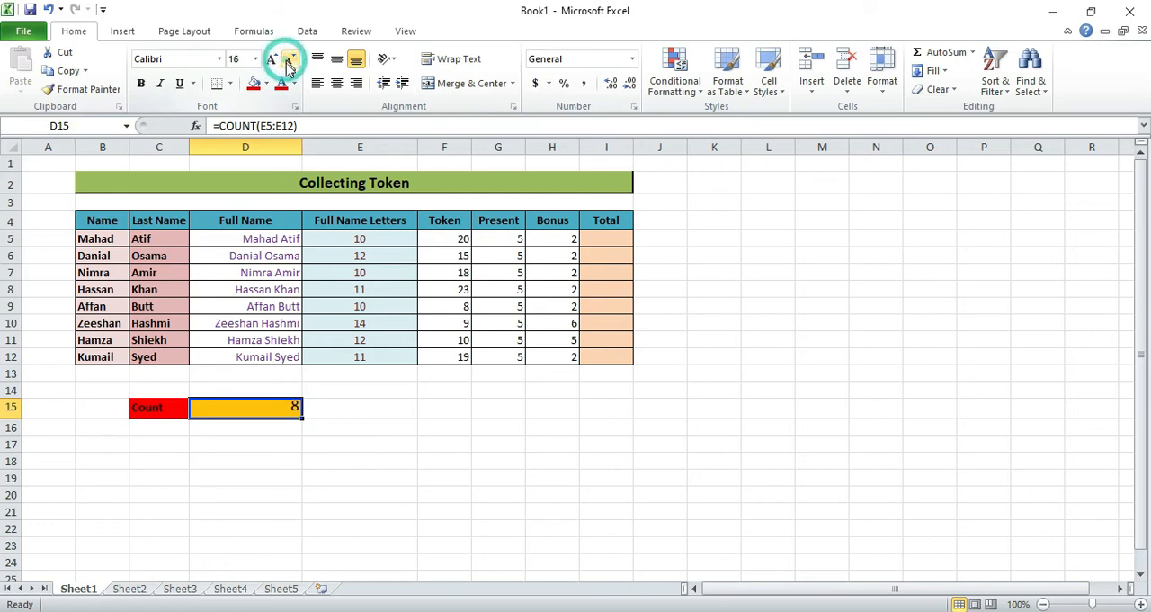
pyautogui.click(338, 443)
pyautogui.click(286, 407)
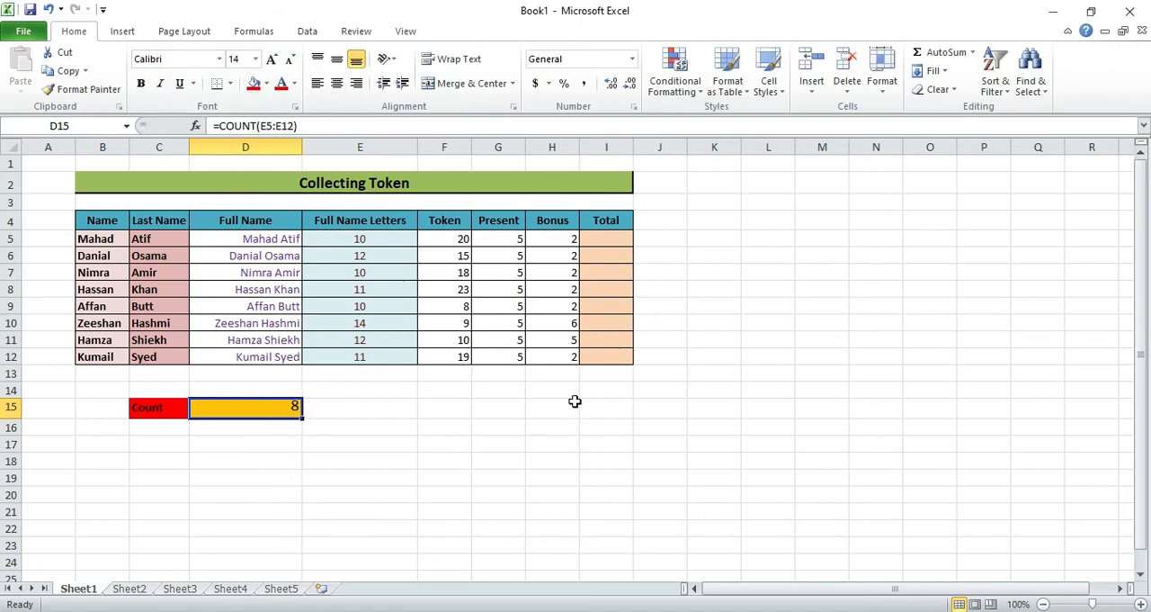
# - Enter the formula =(F5+G5)*H5 in the first Total cell, I5
pyautogui.click(606, 239)
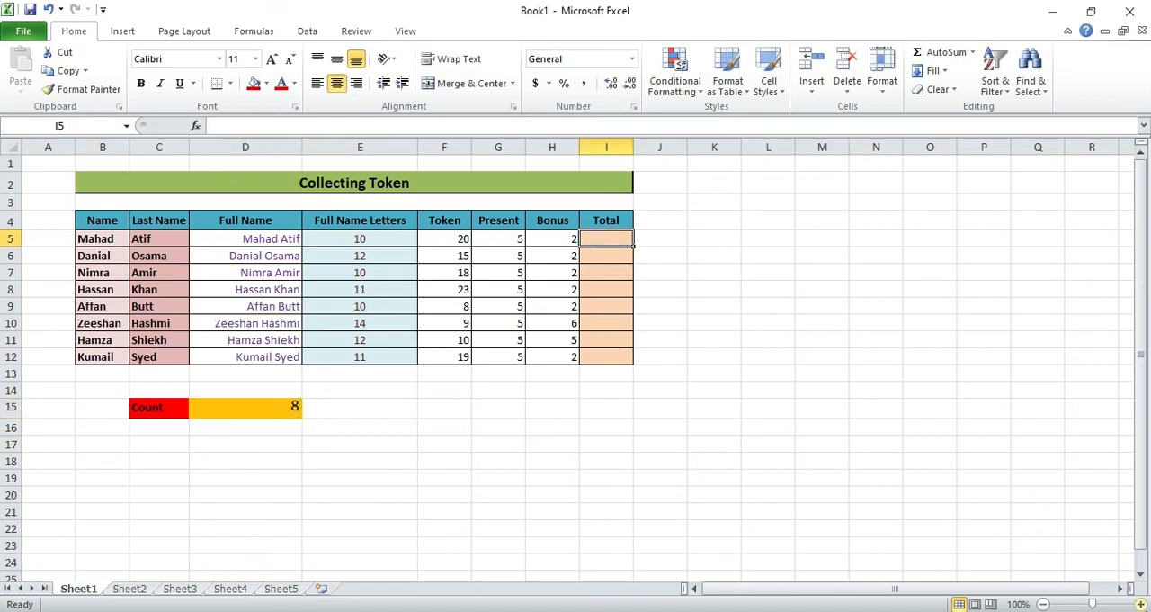
pyautogui.doubleClick(611, 237)
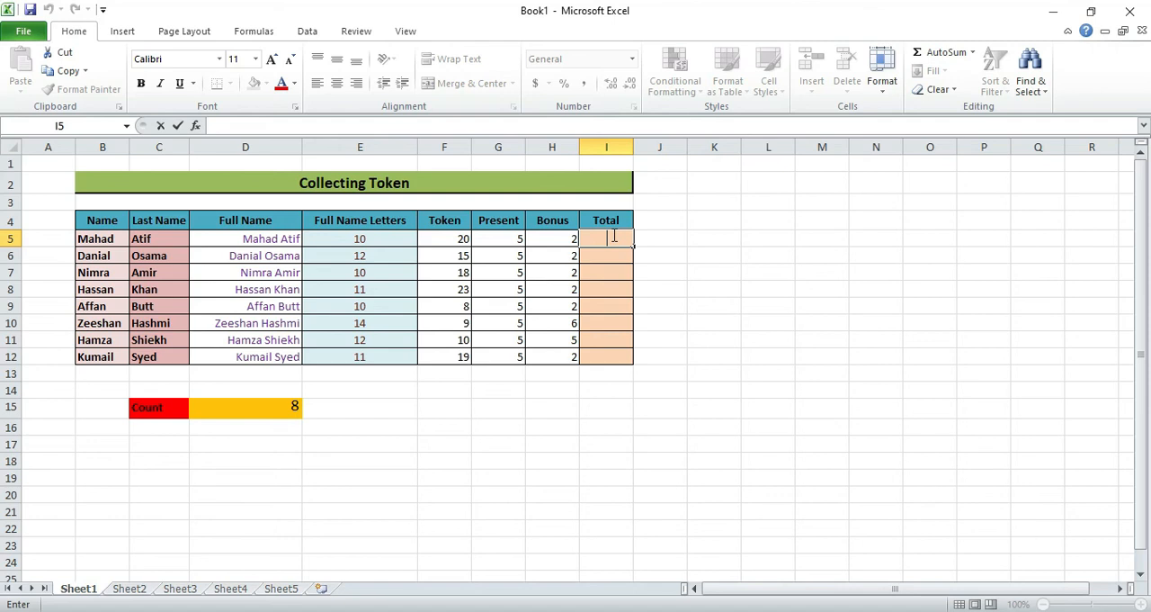
pyautogui.write('=')
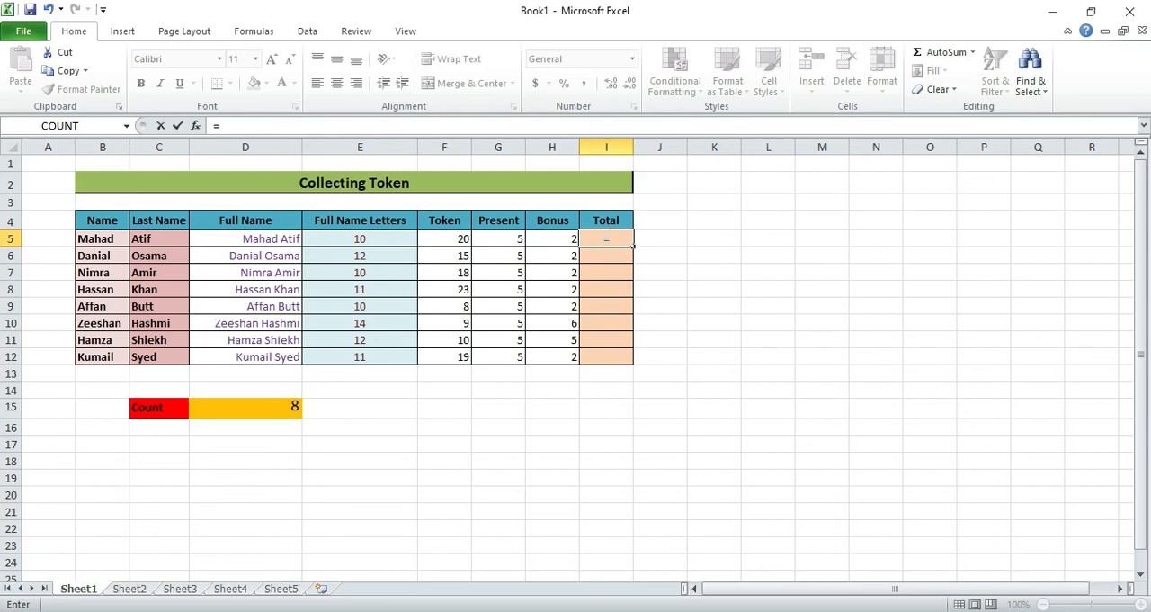
pyautogui.write('(')
pyautogui.click(459, 238)
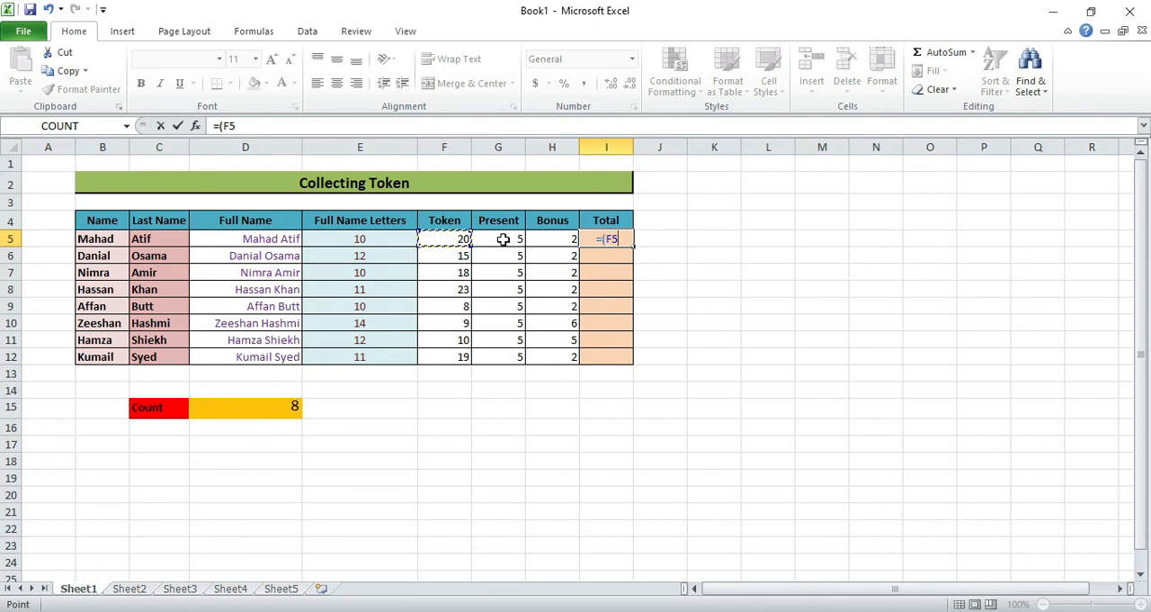
pyautogui.write('+')
pyautogui.click(510, 238)
pyautogui.write(')*')
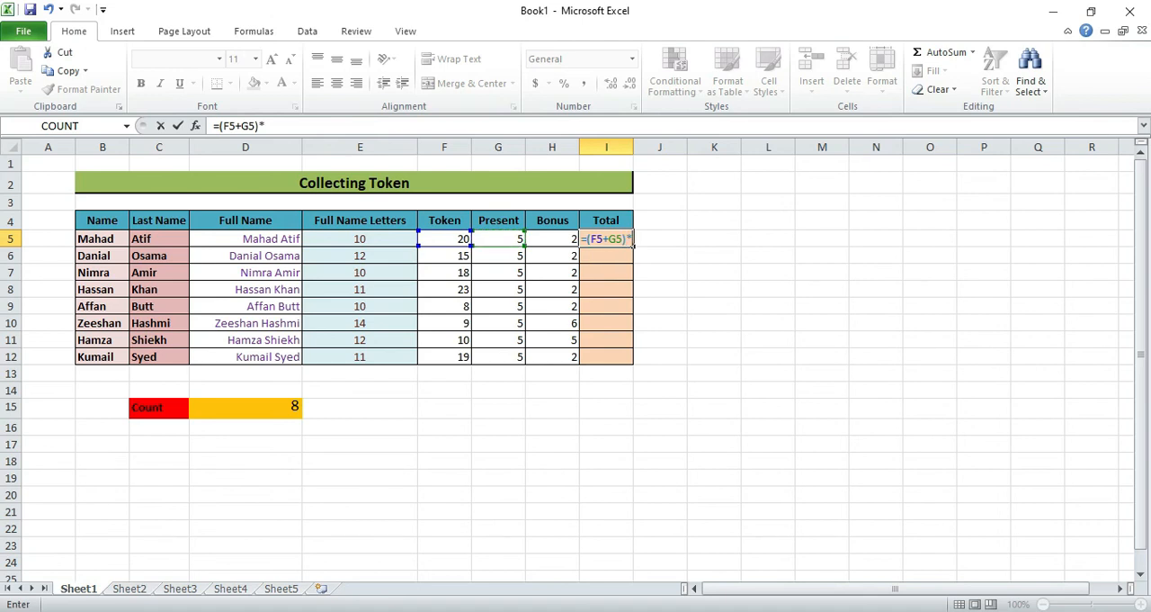
pyautogui.click(569, 241)
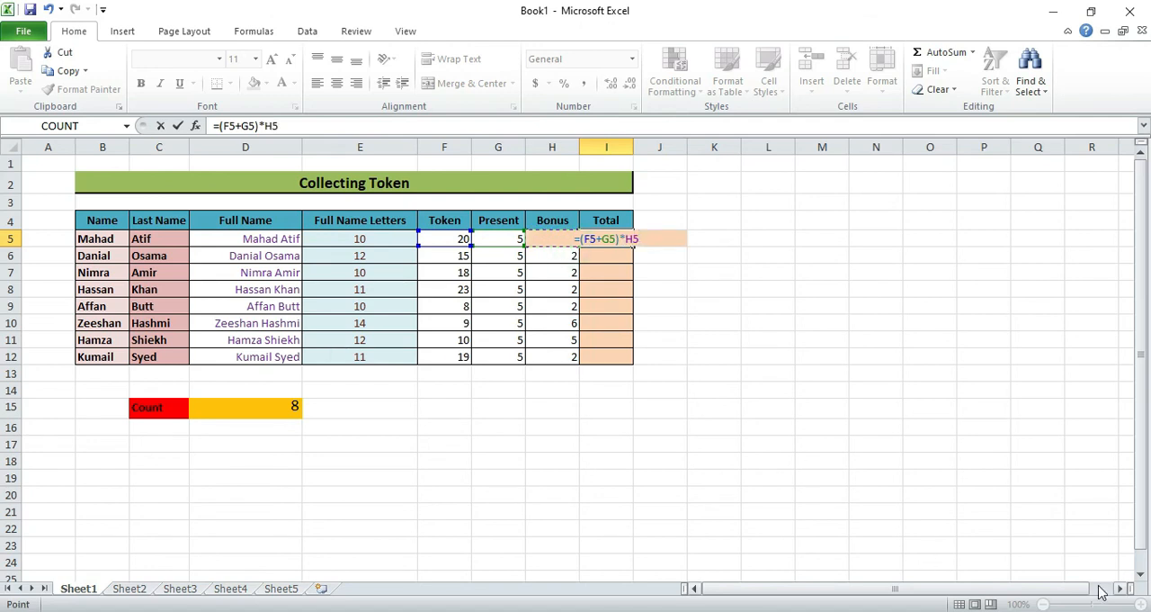
pyautogui.press('Return')
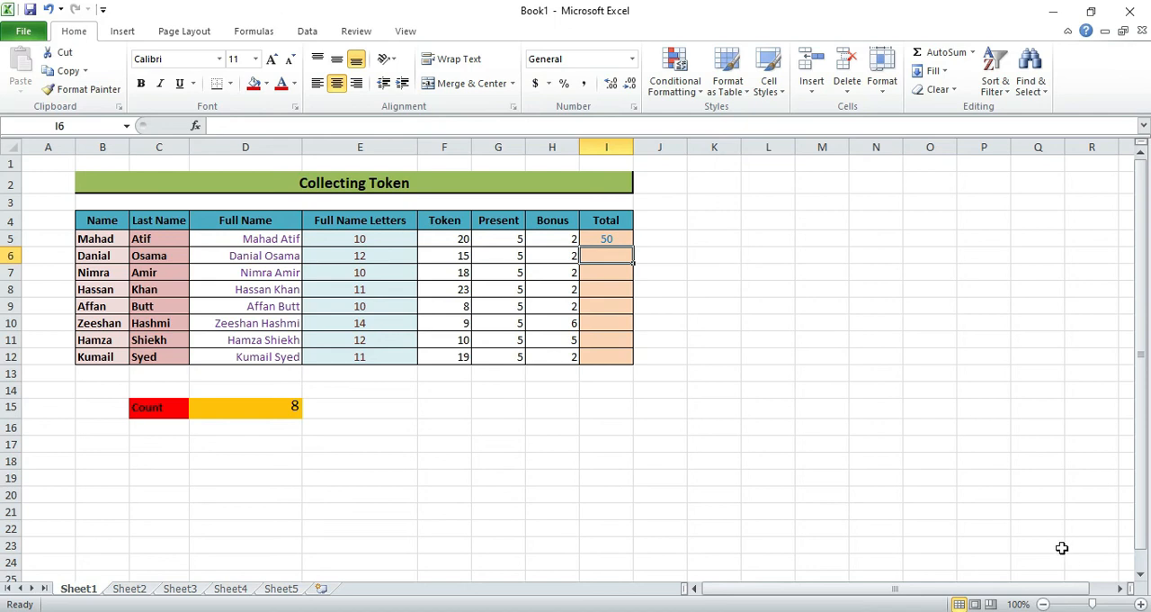
# - Fill the I5 formula down the Total column through I12
pyautogui.click(620, 238)
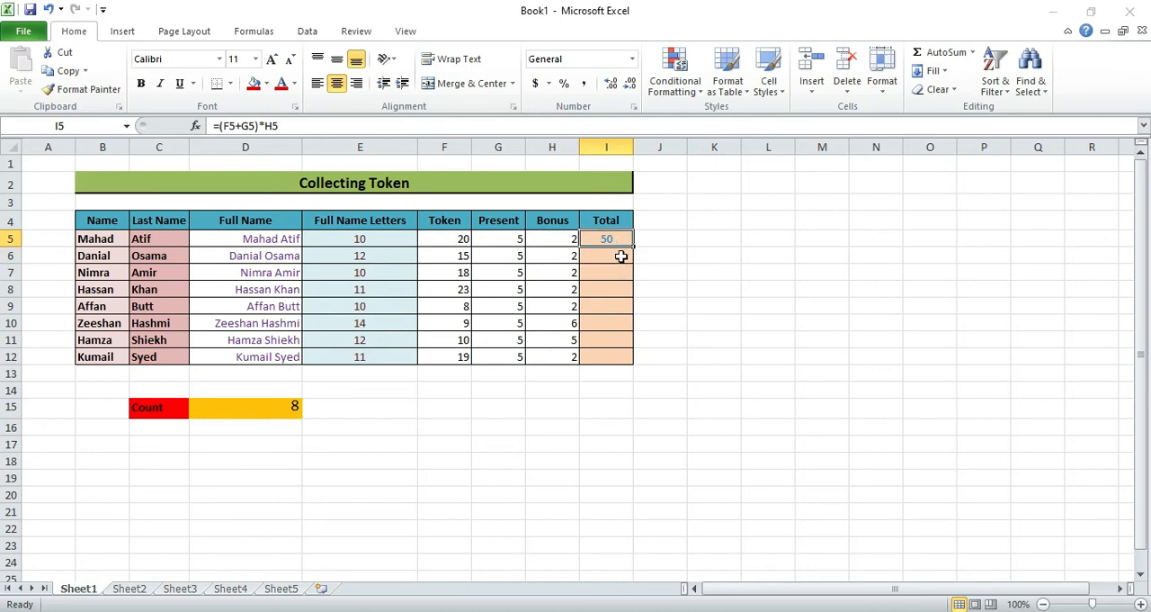
pyautogui.click(617, 253)
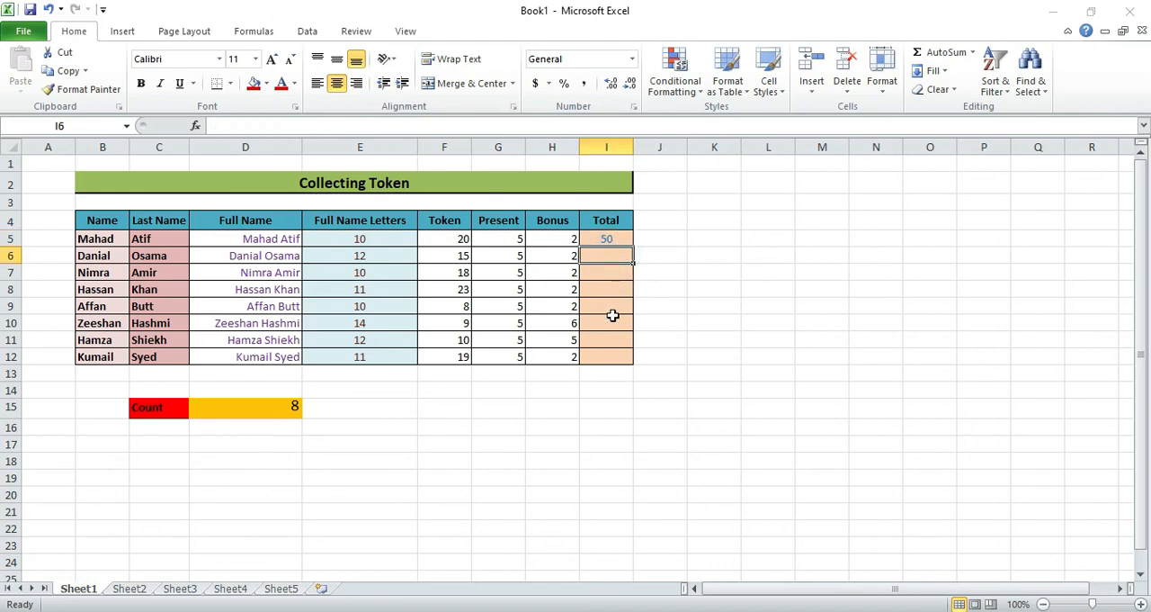
pyautogui.click(608, 239)
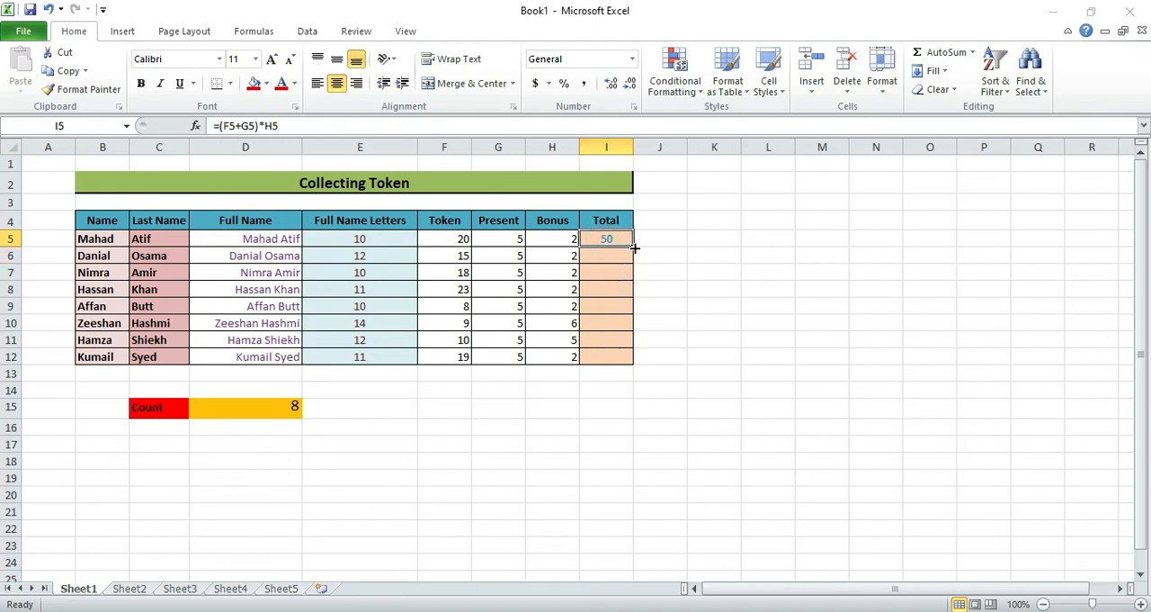
pyautogui.moveTo(632, 244); pyautogui.dragTo(628, 359)
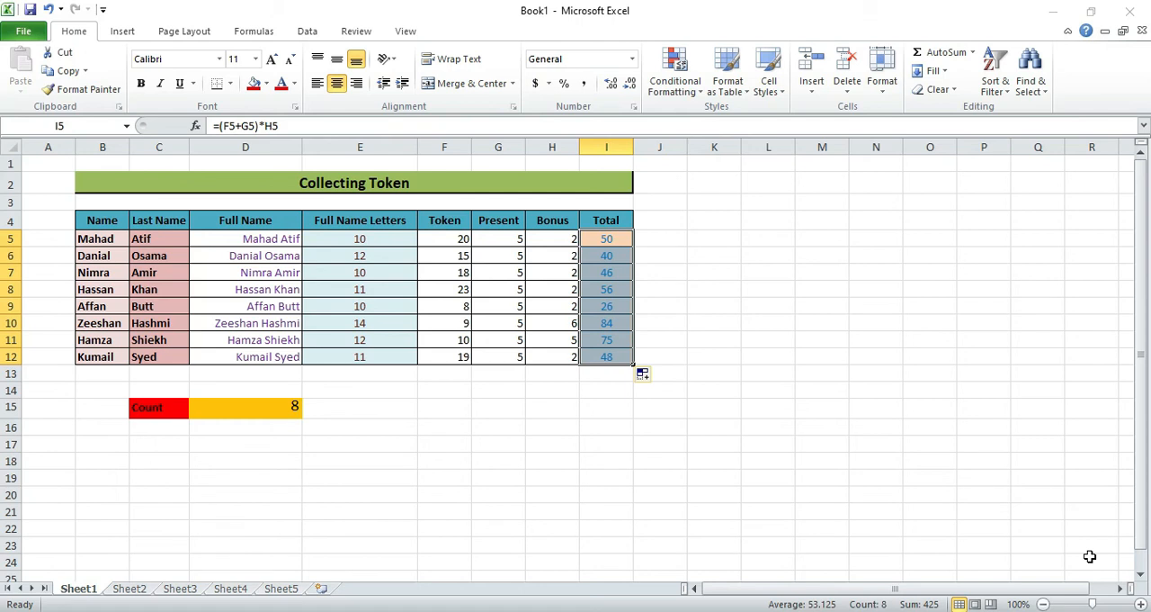